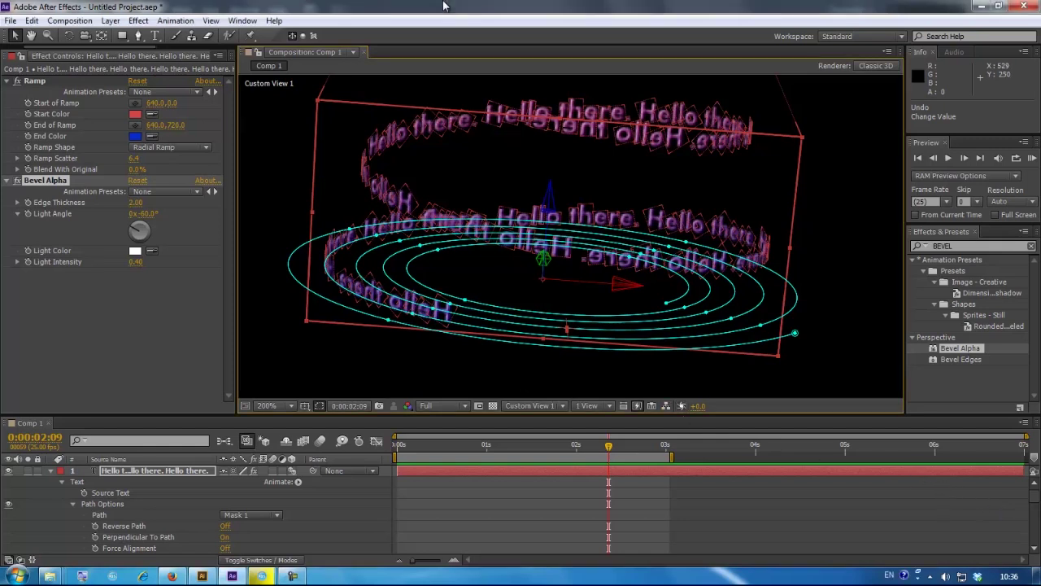
# - Play a RAM preview of the finished spiraling 'Hello there.' text animation
pyautogui.press('KP_0')
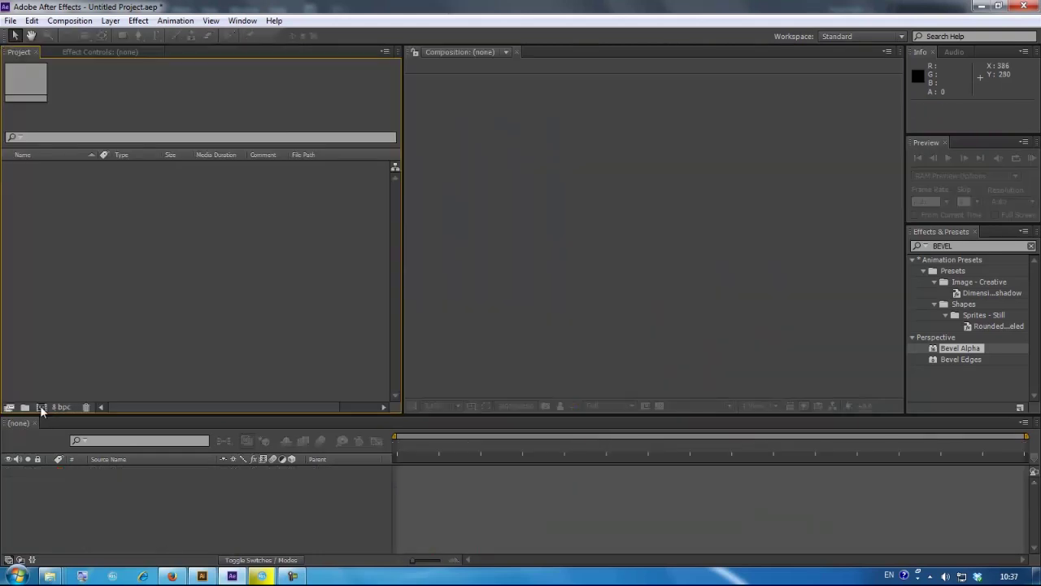
# - Create a new 1280×720 composition, Comp 1, and widen the composition viewer
pyautogui.click(47, 405)
pyautogui.press('Return')
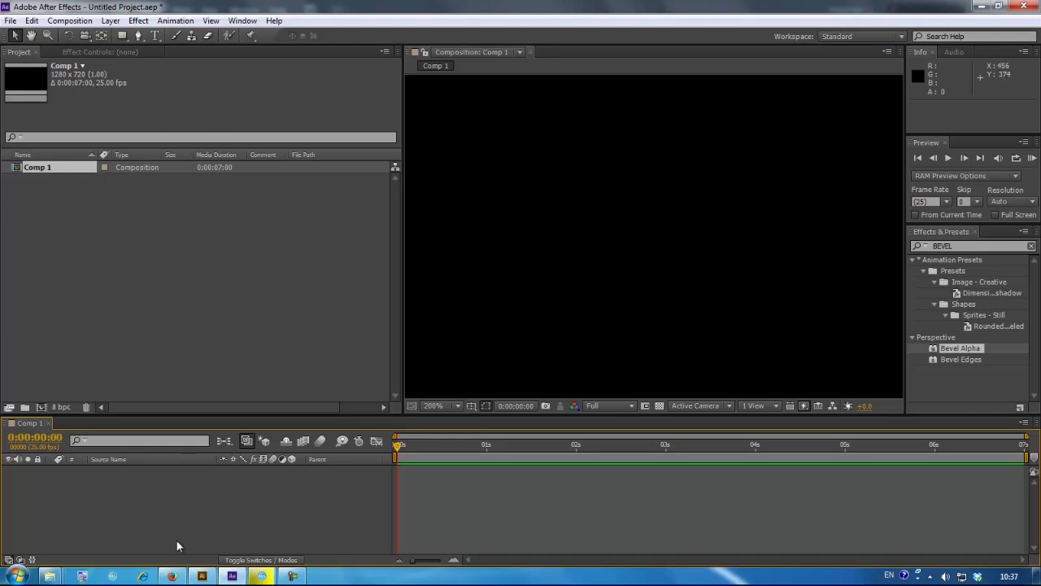
pyautogui.hotkey('ctrl', 't')
pyautogui.moveTo(403, 269); pyautogui.dragTo(163, 278)
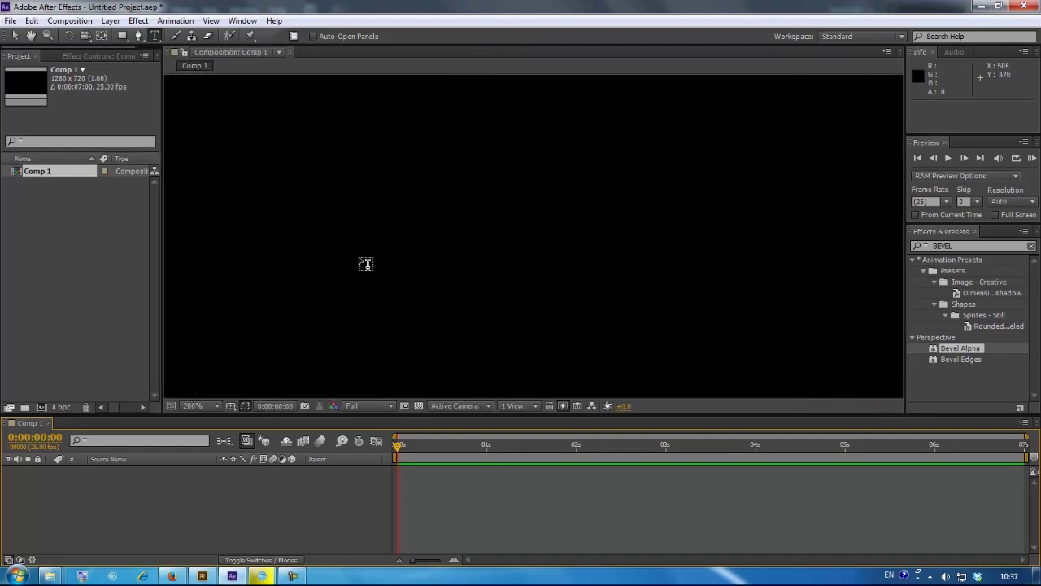
pyautogui.scroll(-2, 376, 244)
# - Type 'Why hello there young child.', repeat it three times, and move it lower-right
pyautogui.click(429, 207)
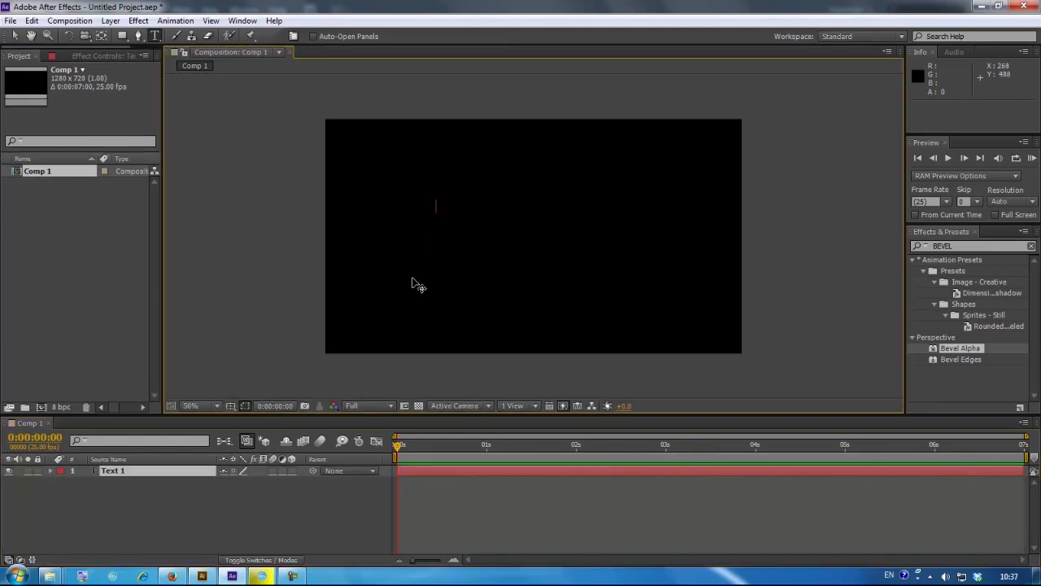
pyautogui.write('Why hello there young child.')
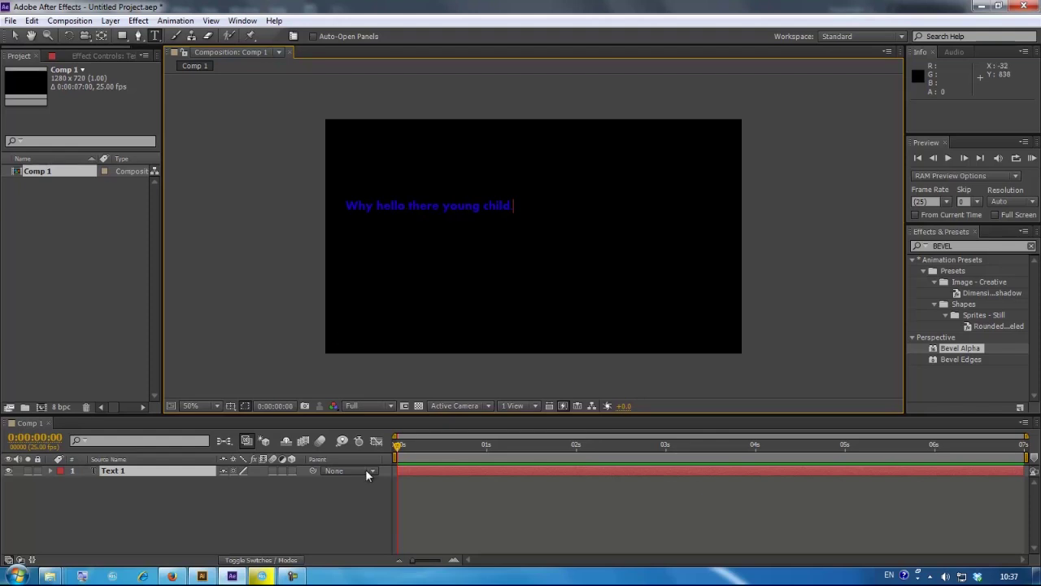
pyautogui.hotkey('ctrl', 'a')
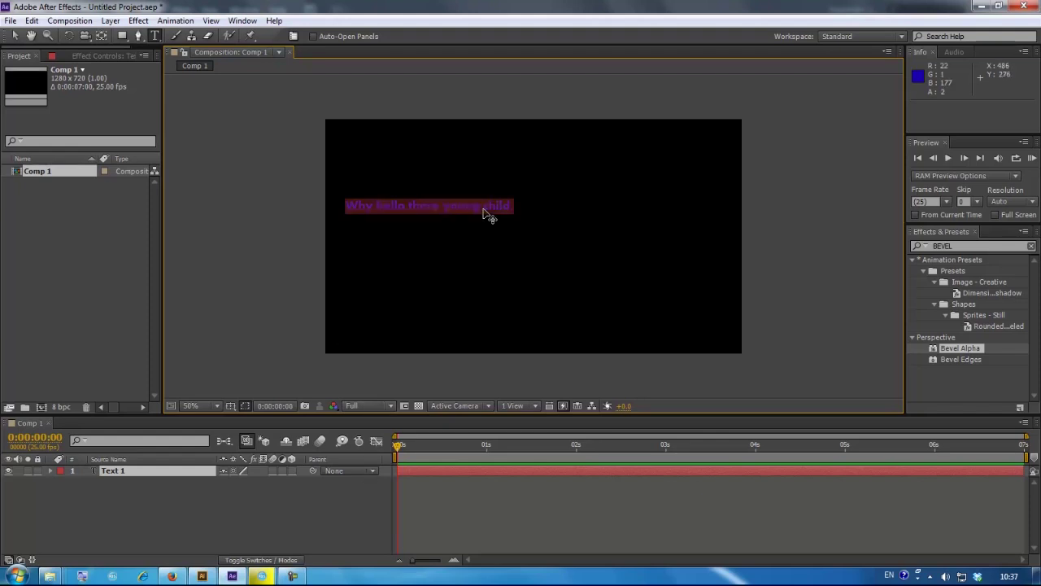
pyautogui.hotkey('ctrl', 'c')
pyautogui.hotkey('ctrl', 'v')
pyautogui.hotkey('ctrl', 'v')
pyautogui.hotkey('ctrl', 'v')
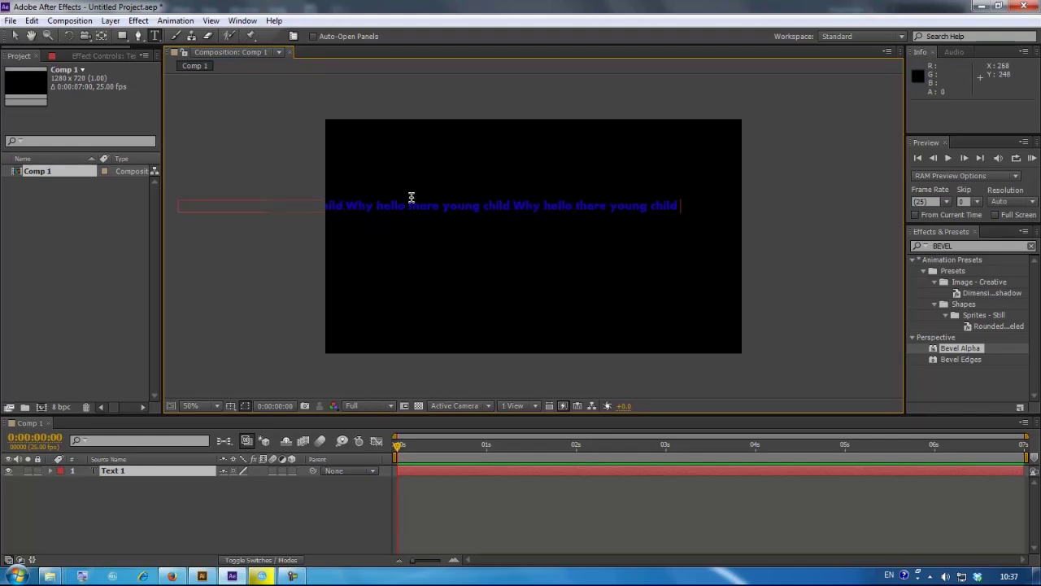
pyautogui.moveTo(420, 211); pyautogui.dragTo(476, 226)
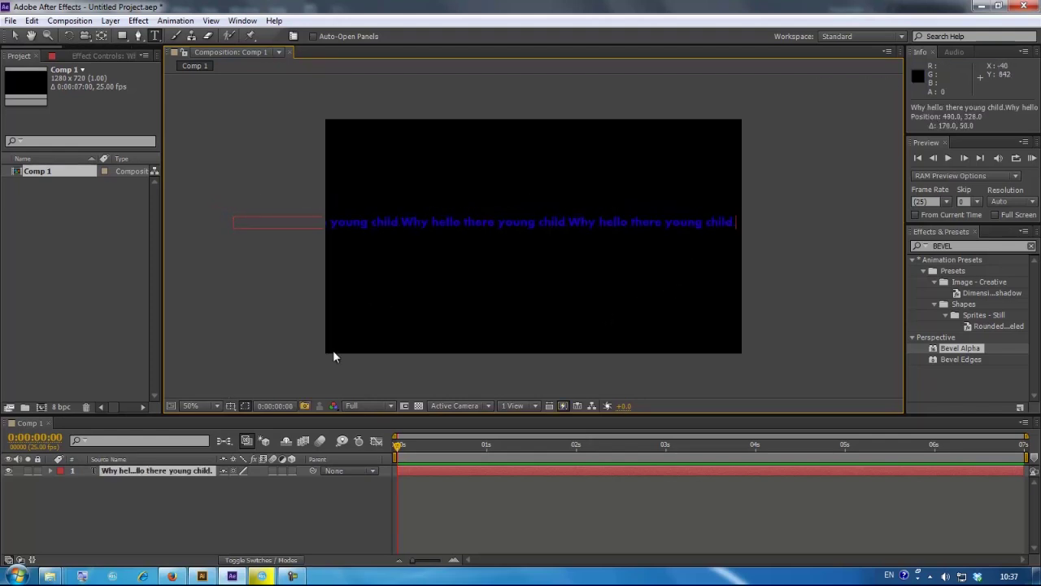
pyautogui.click(234, 539)
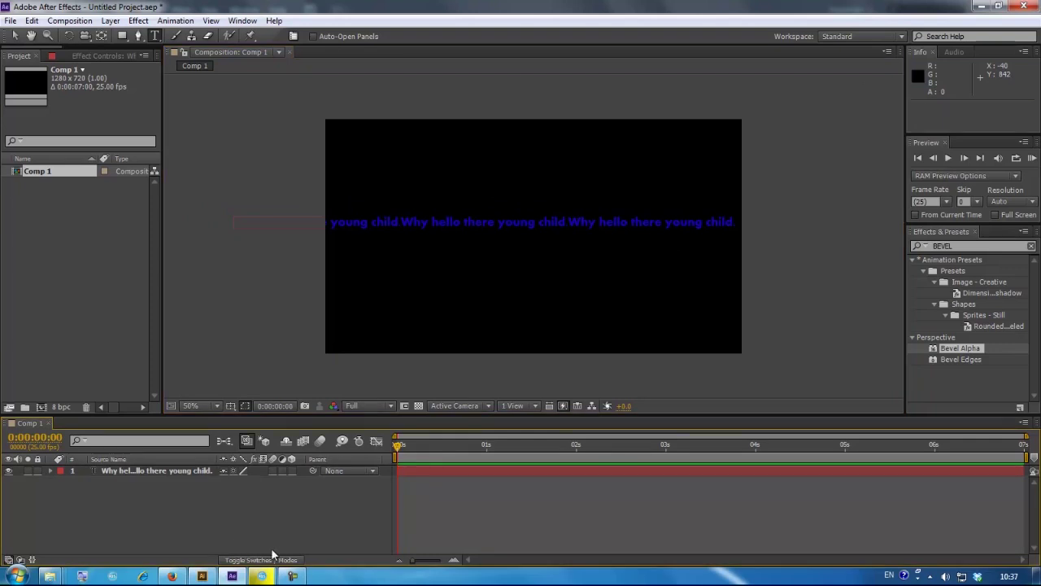
# - In Illustrator, create a new document, Untitled-2
pyautogui.click(201, 576)
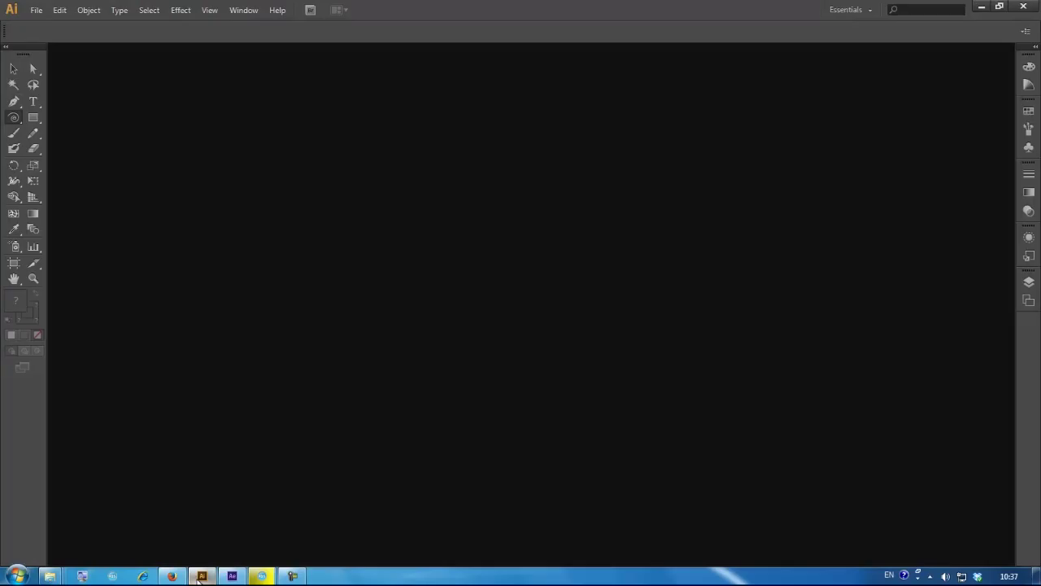
pyautogui.click(35, 11)
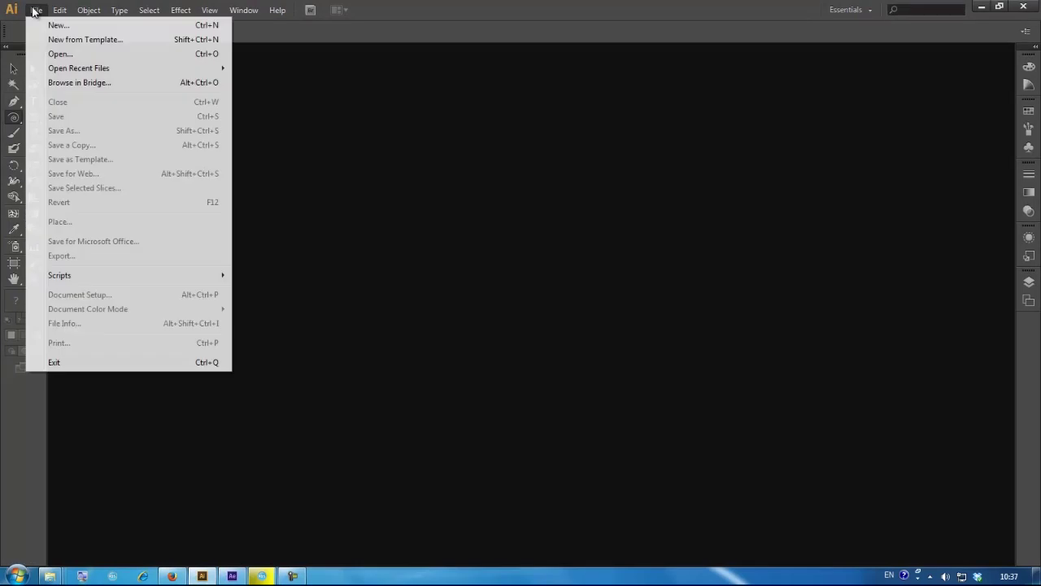
pyautogui.click(54, 26)
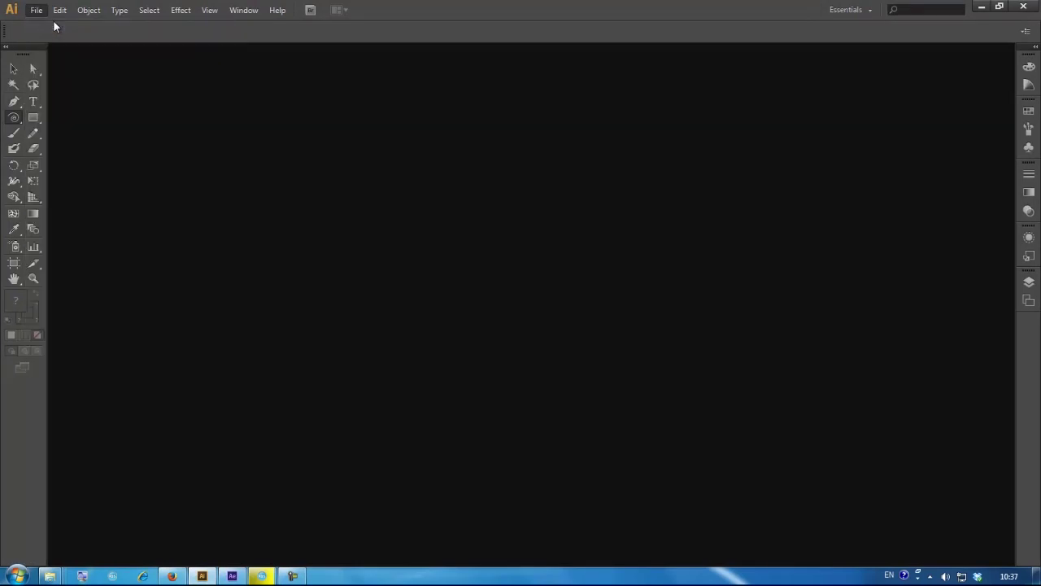
pyautogui.press('Escape')
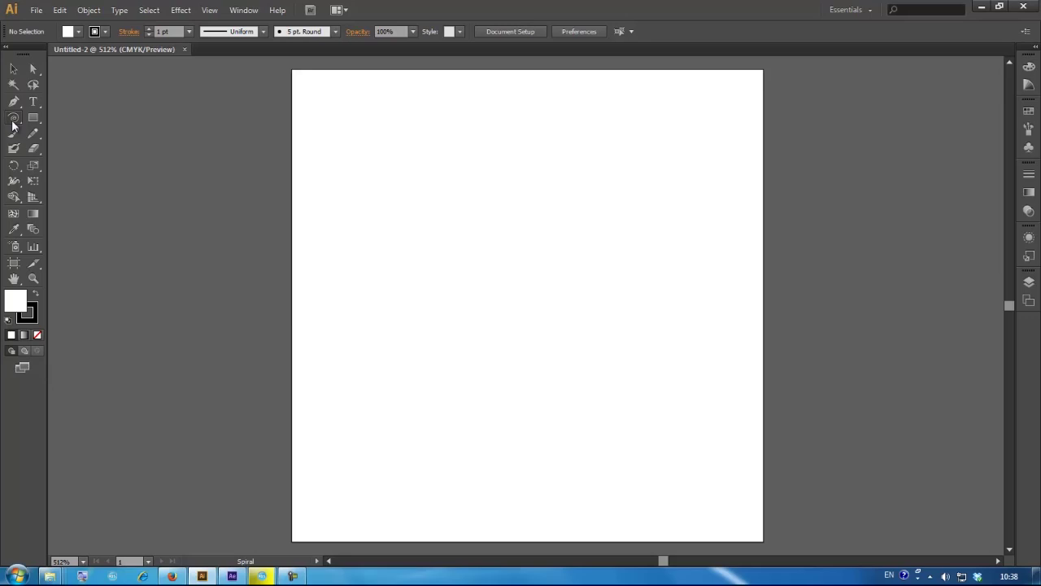
# - Draw a spiral out from the artboard centre and cut it to the clipboard
pyautogui.click(12, 122)
pyautogui.moveTo(474, 255); pyautogui.dragTo(585, 256)
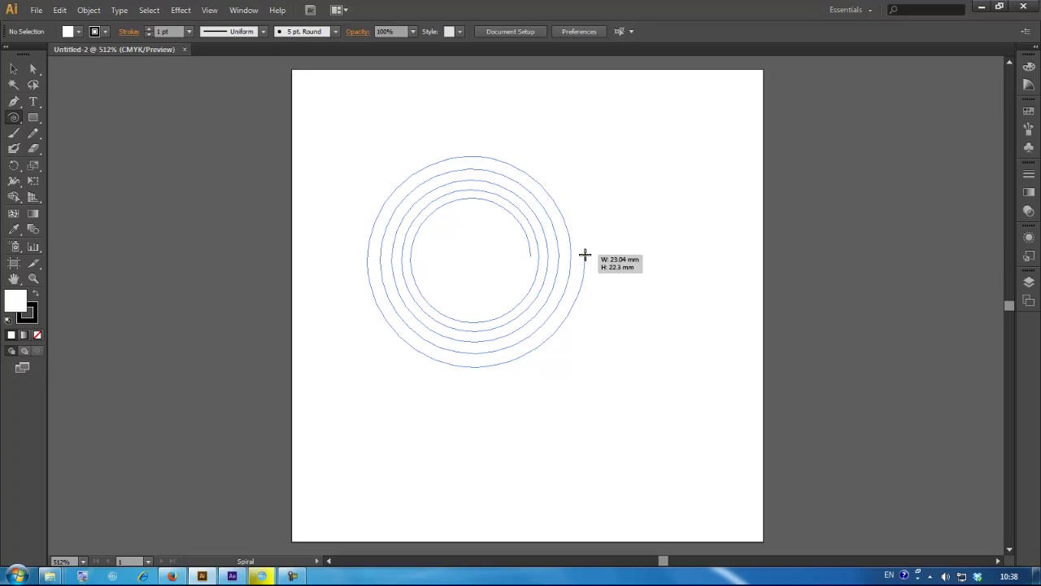
pyautogui.moveTo(585, 255); pyautogui.dragTo(586, 255)
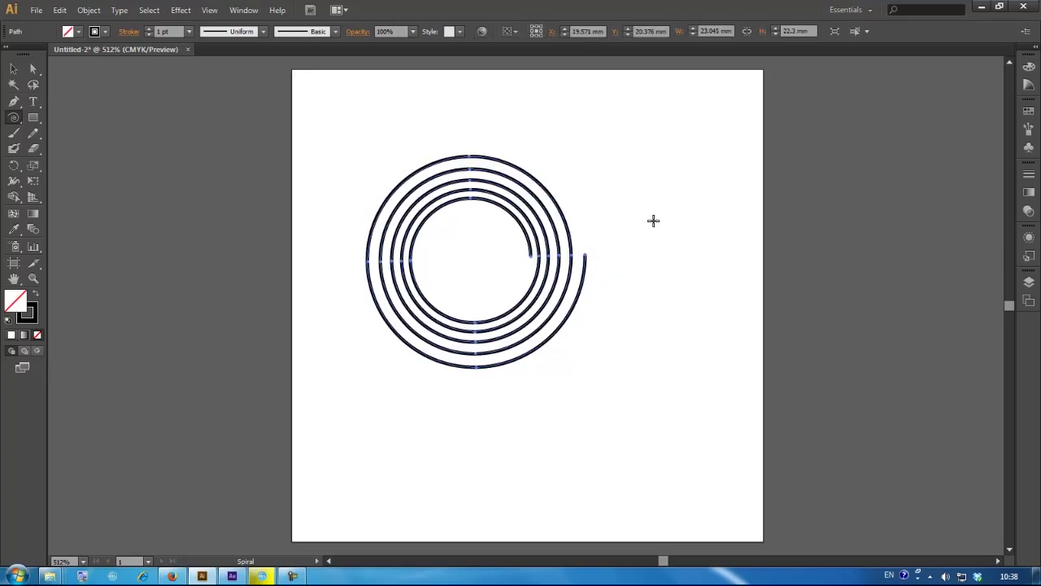
pyautogui.press('ctrl')
pyautogui.press('Delete')
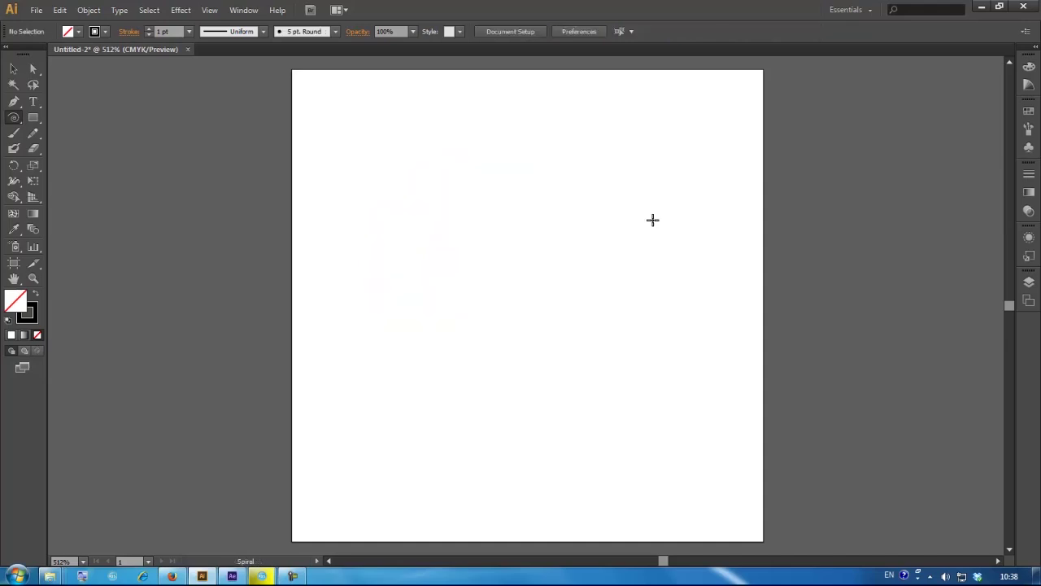
# - Paste the spiral onto the blue text layer as a mask, scale it up, and shift it right and down
pyautogui.click(205, 579)
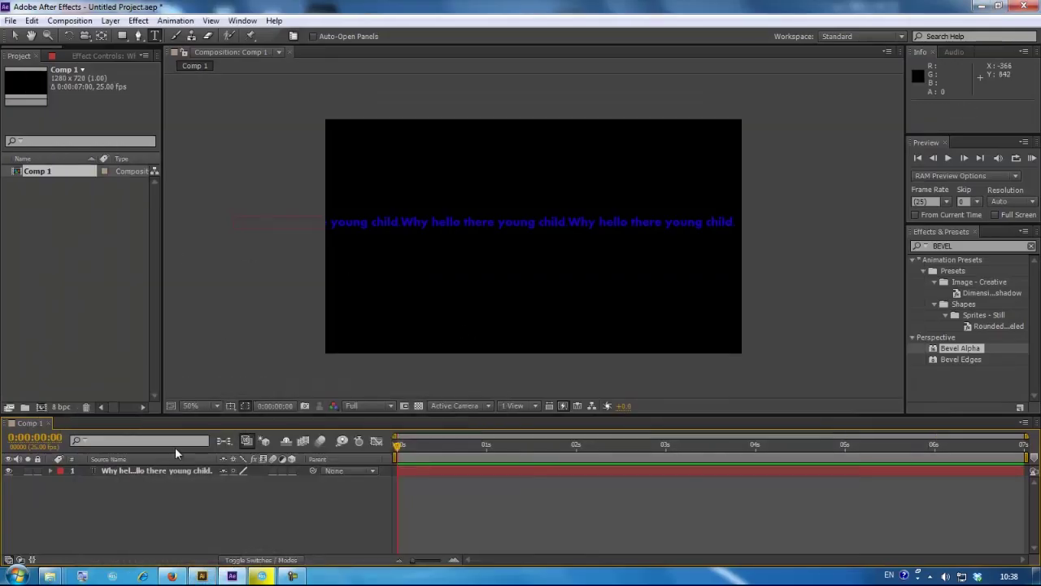
pyautogui.click(164, 471)
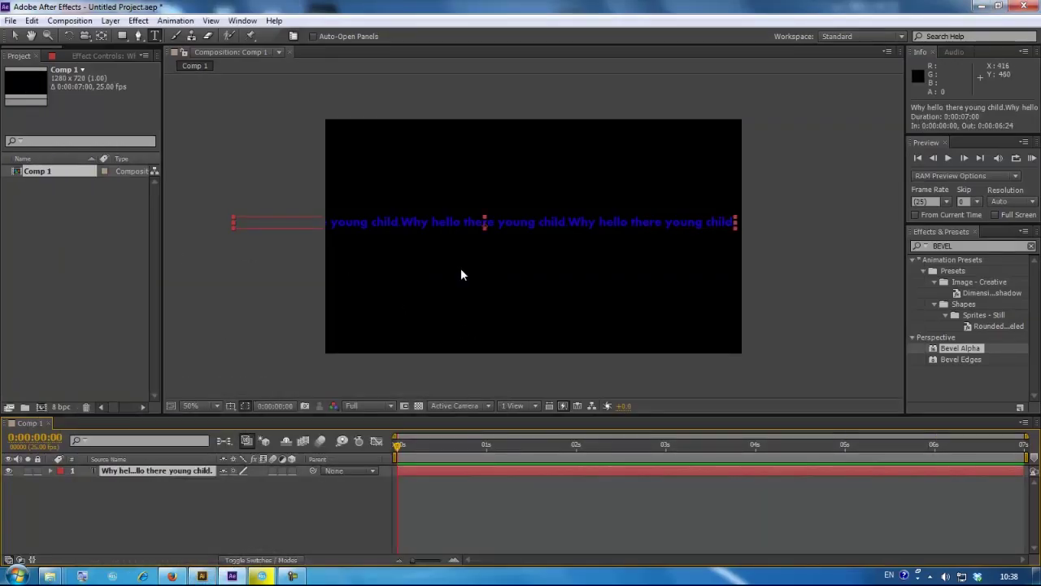
pyautogui.hotkey('ctrl', 't')
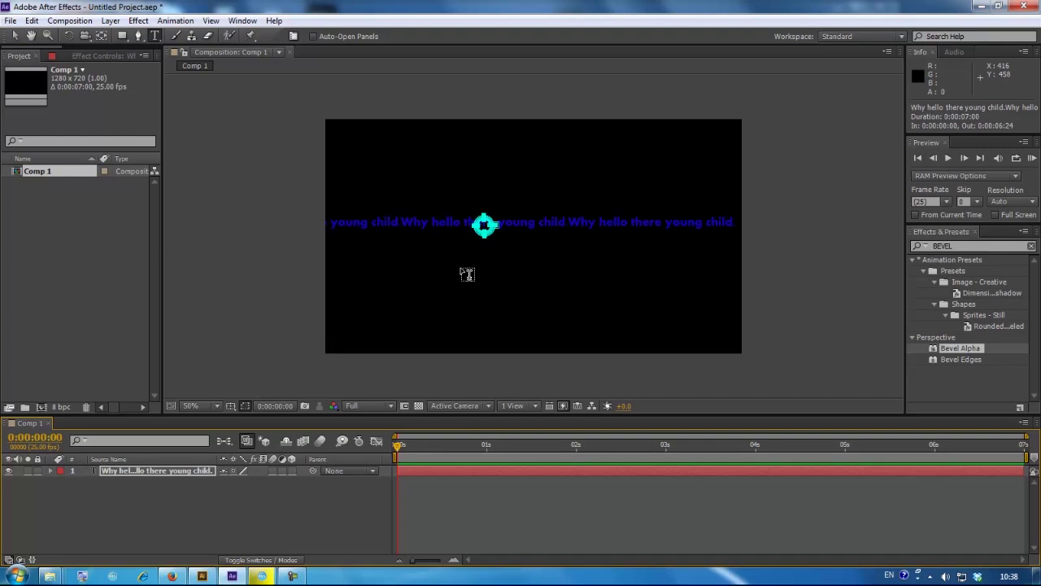
pyautogui.press('v')
pyautogui.click(486, 227)
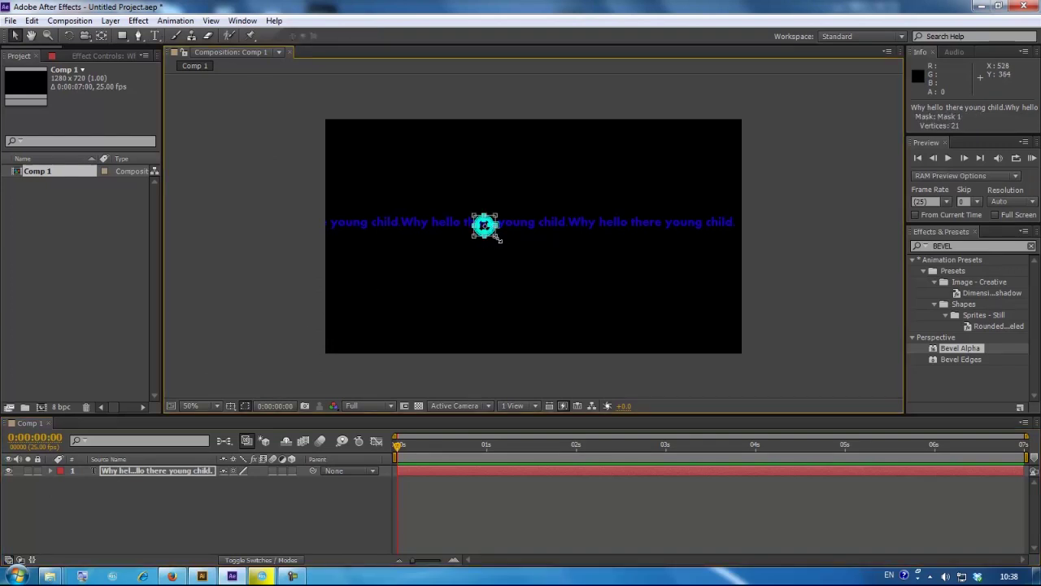
pyautogui.moveTo(497, 237); pyautogui.dragTo(625, 312)
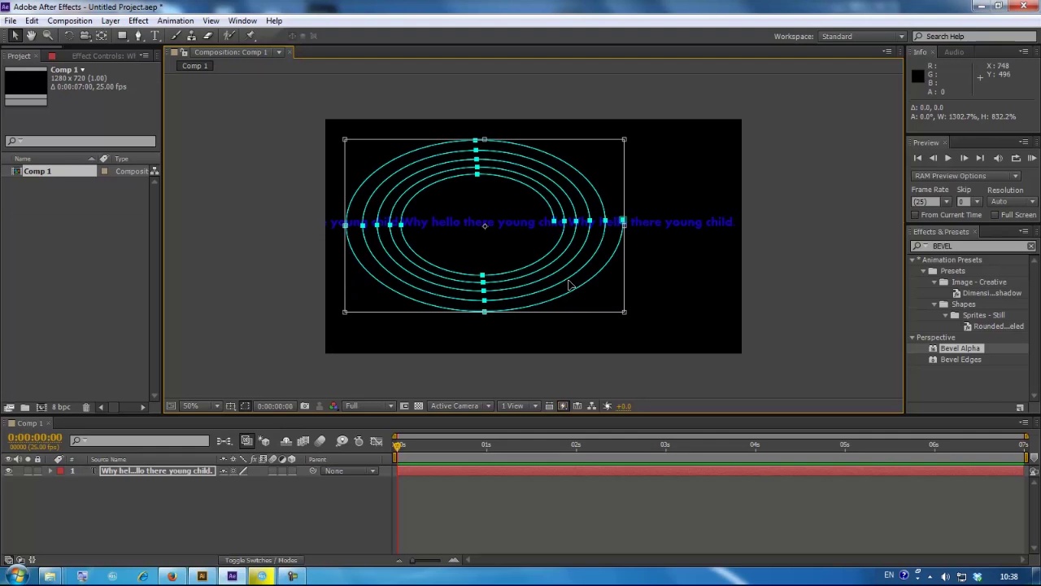
pyautogui.moveTo(530, 254); pyautogui.dragTo(580, 266)
# - Under Text > Path Options, set the text layer's Path to Mask 1
pyautogui.click(192, 512)
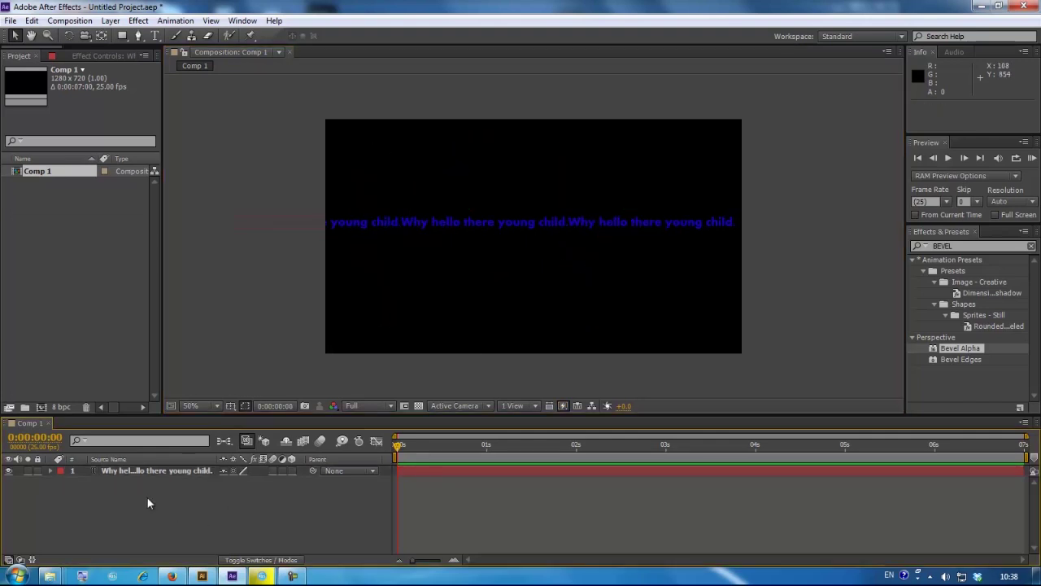
pyautogui.click(51, 471)
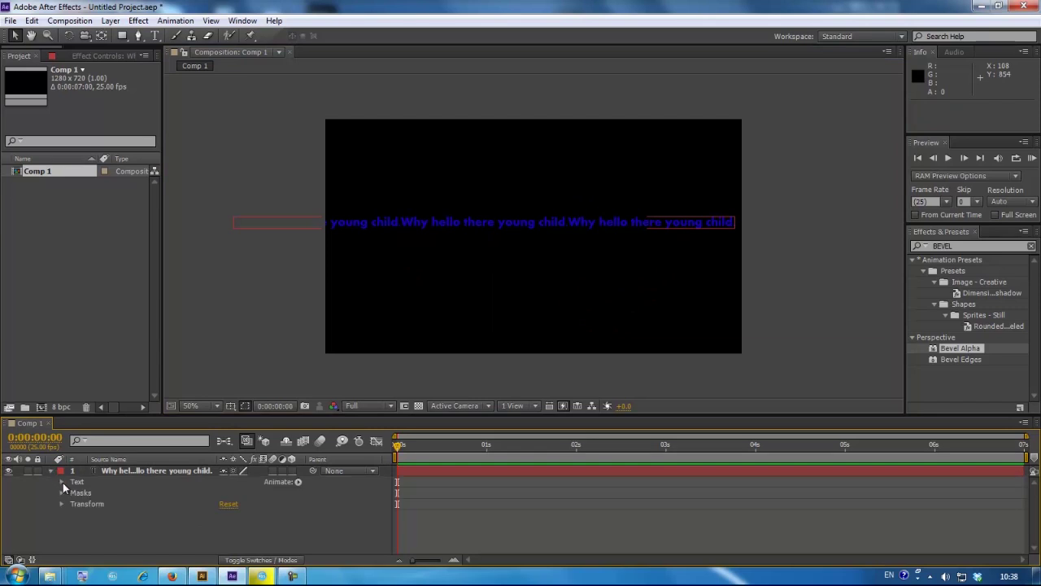
pyautogui.click(62, 481)
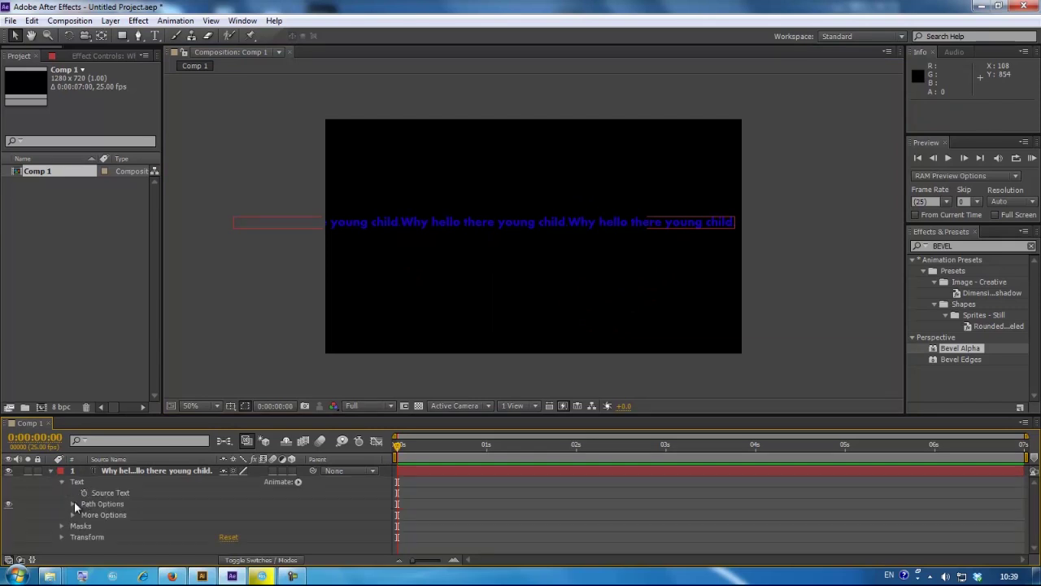
pyautogui.click(72, 503)
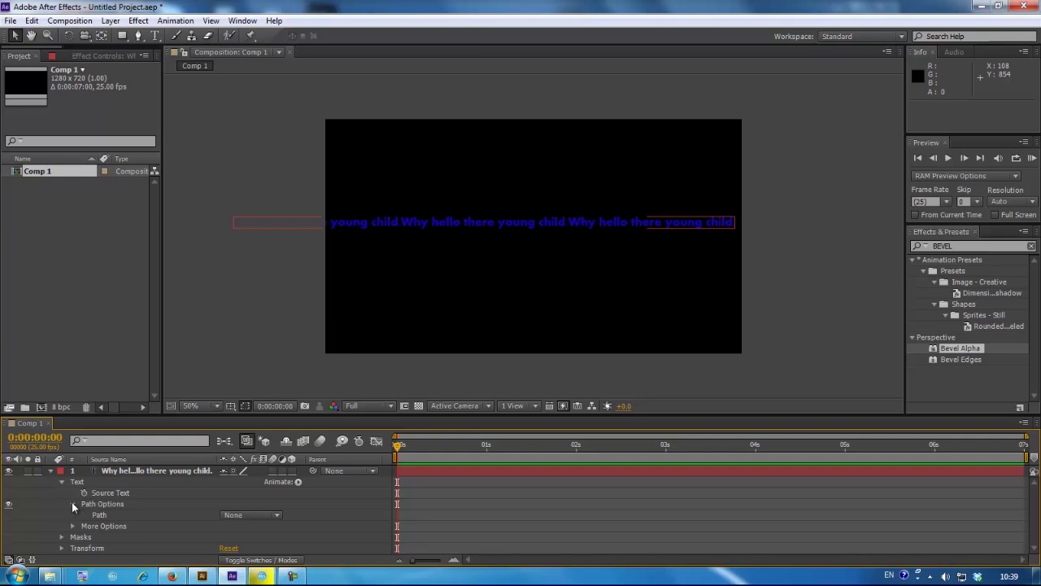
pyautogui.click(244, 515)
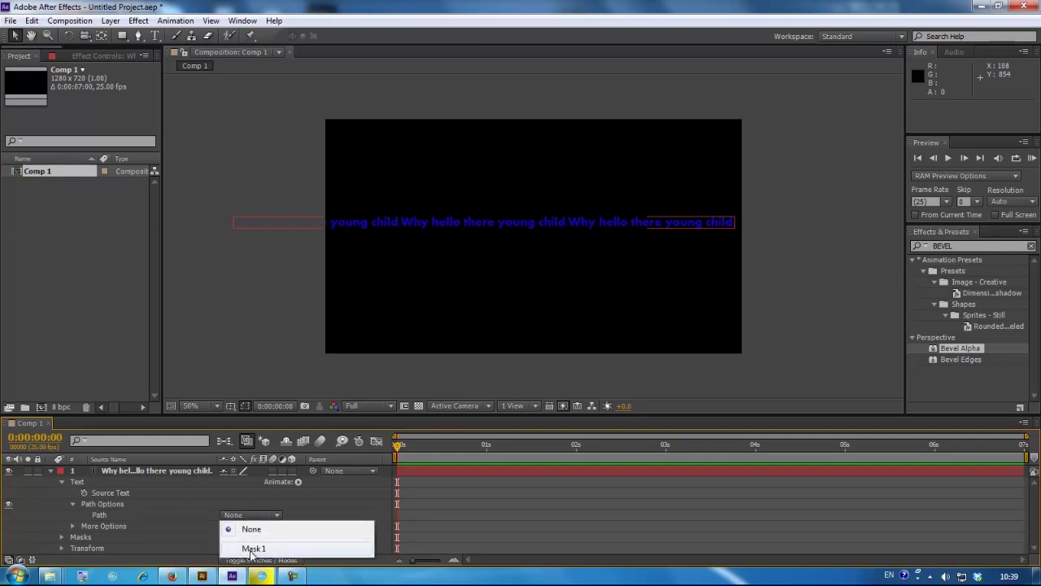
pyautogui.click(253, 548)
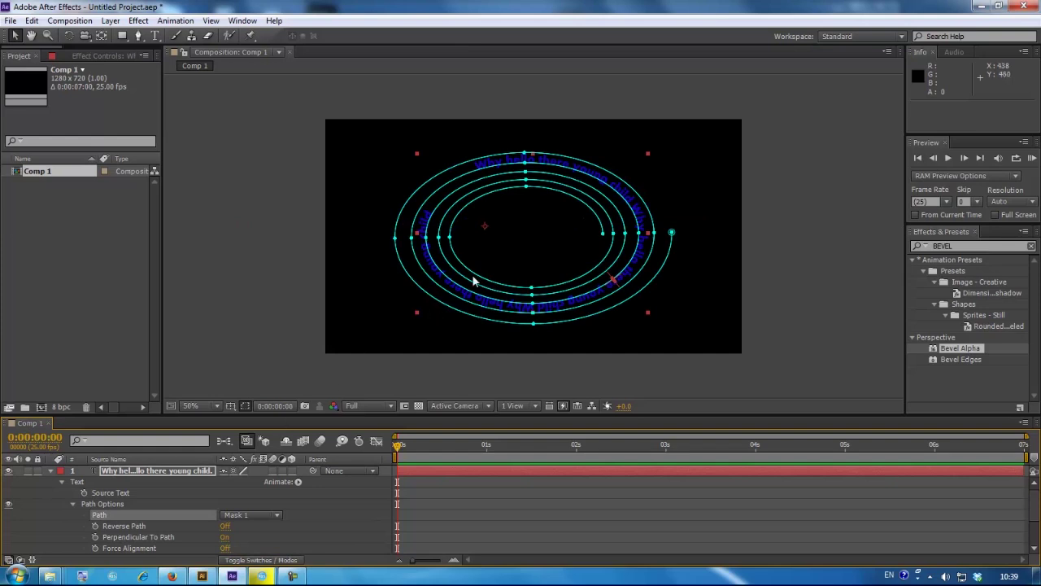
pyautogui.click(146, 473)
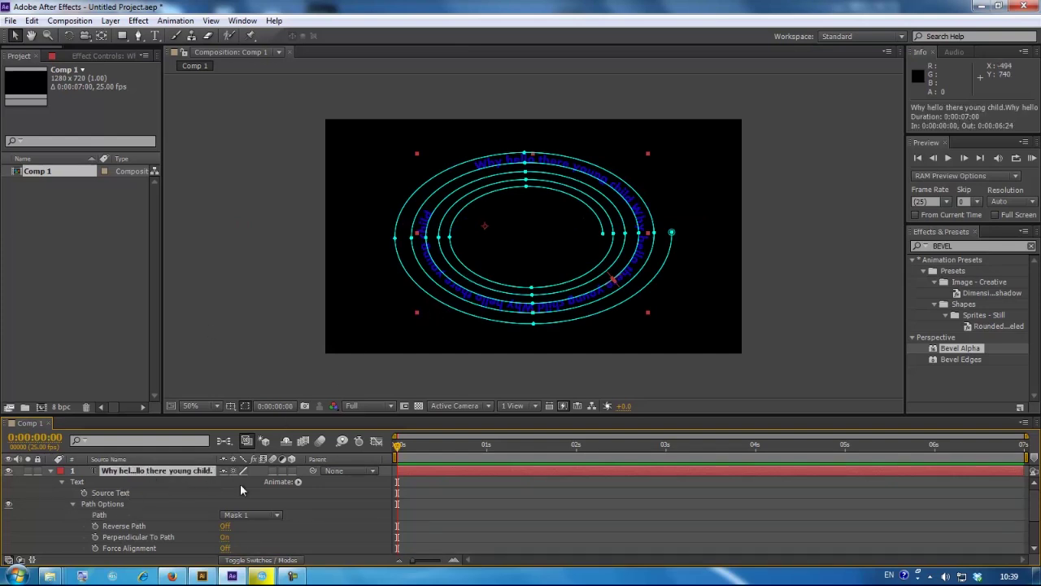
# - Enable Per-character 3D from the text layer's Animate menu
pyautogui.click(298, 482)
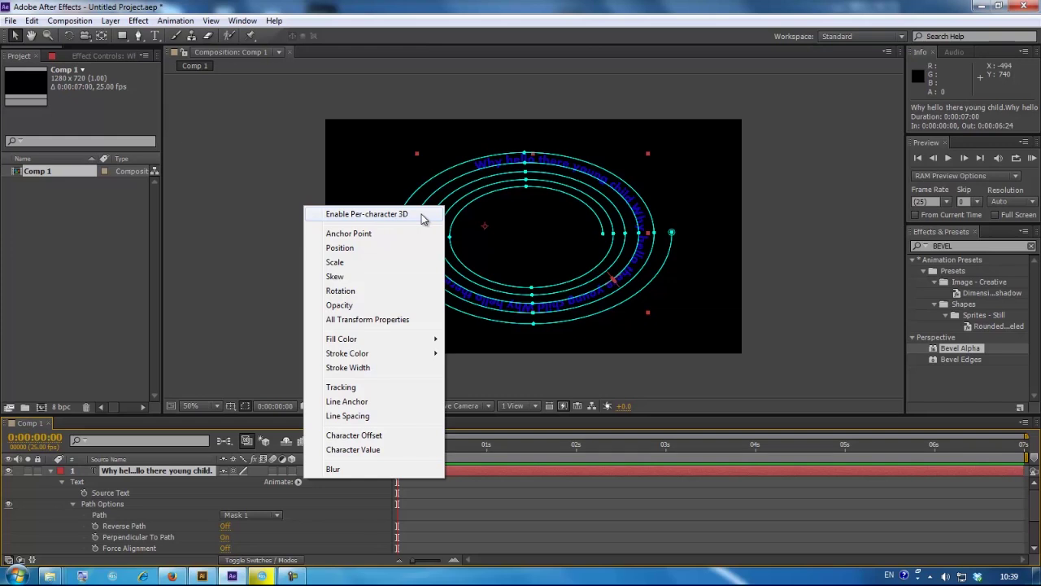
pyautogui.click(422, 217)
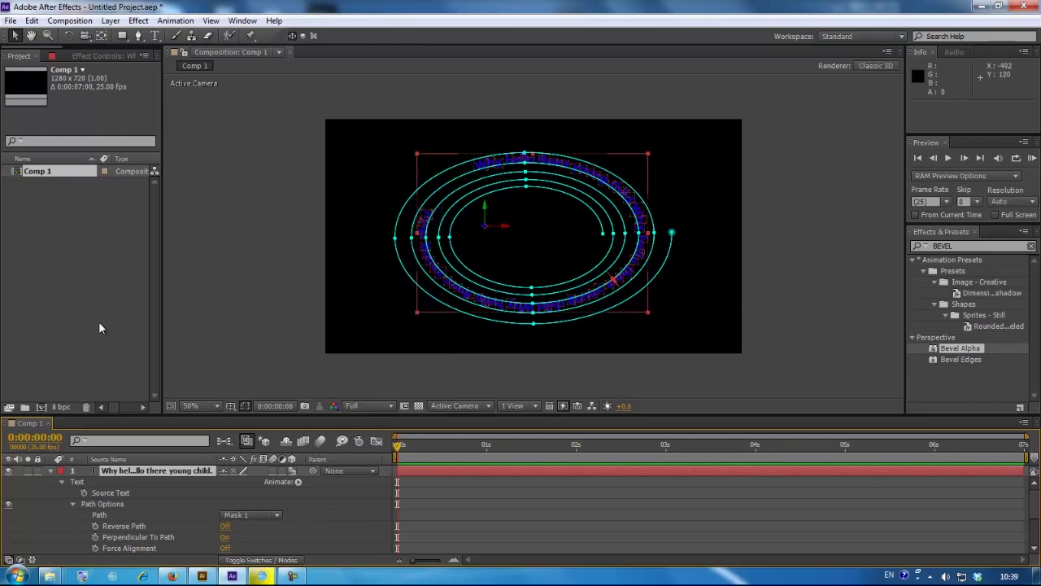
# - Add a Rotation animator to the text with X Rotation set to 90°
pyautogui.click(299, 482)
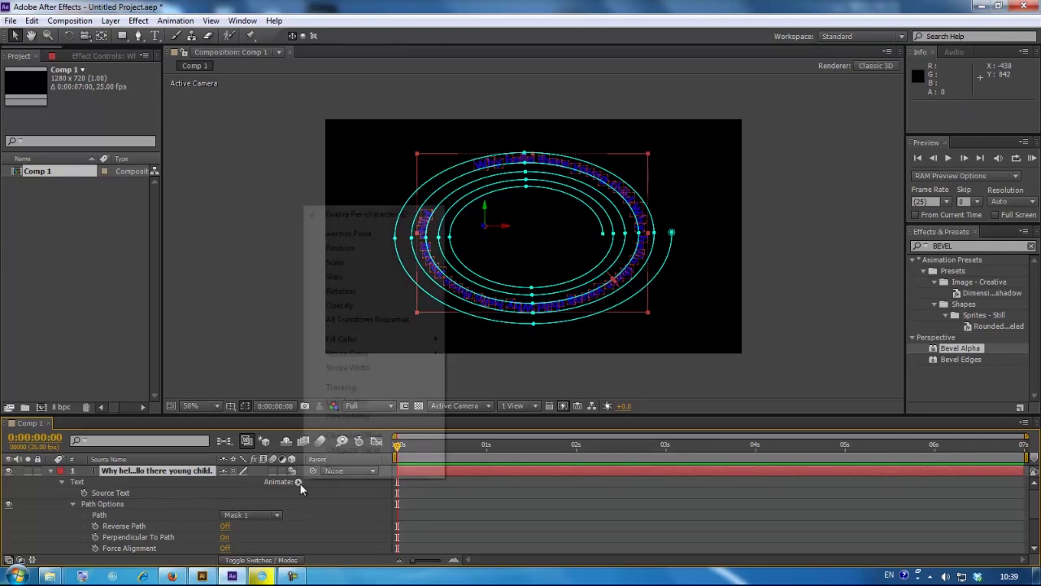
pyautogui.click(349, 295)
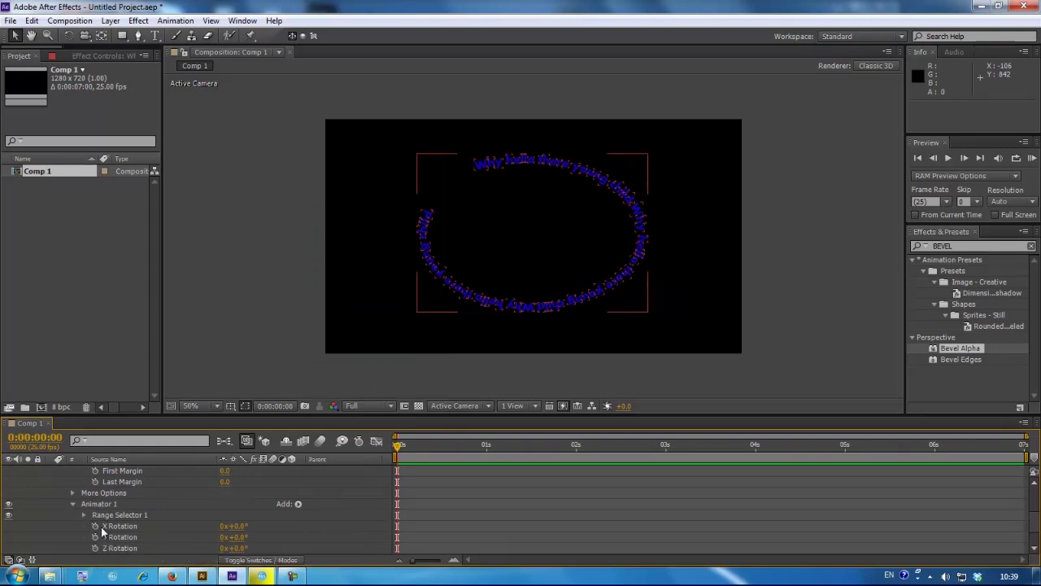
pyautogui.click(227, 525)
pyautogui.write('90')
pyautogui.press('Return')
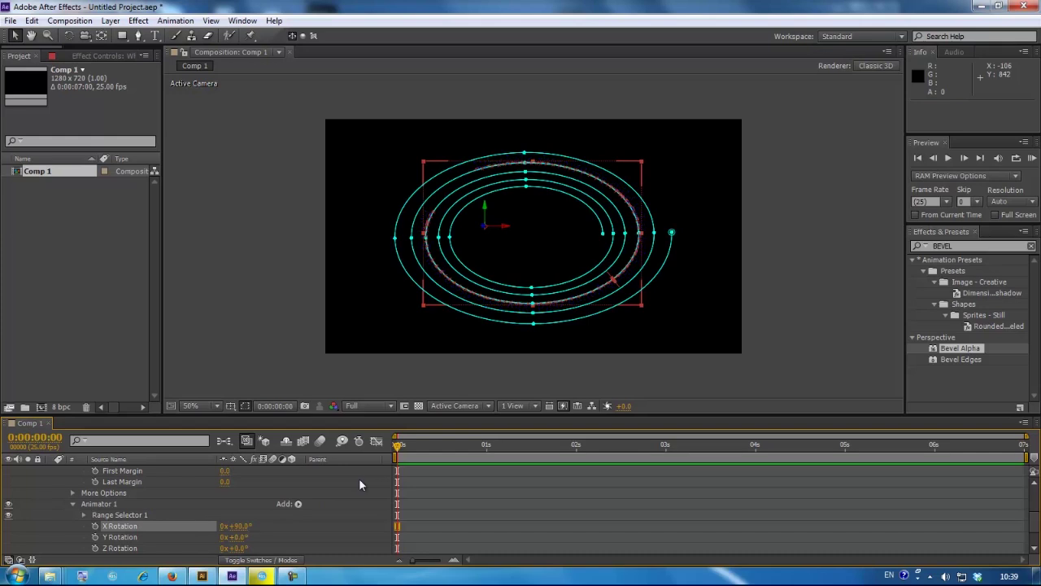
pyautogui.click(73, 503)
pyautogui.scroll(4, 179, 498)
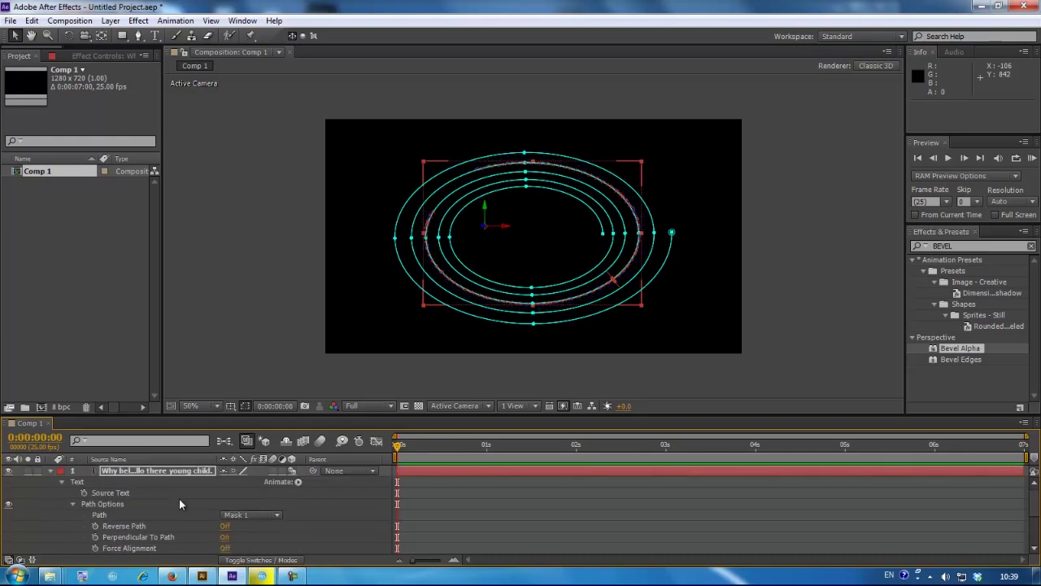
# - Add a Position animator, Animator 2, with Position set to 0, 0, -300
pyautogui.click(76, 481)
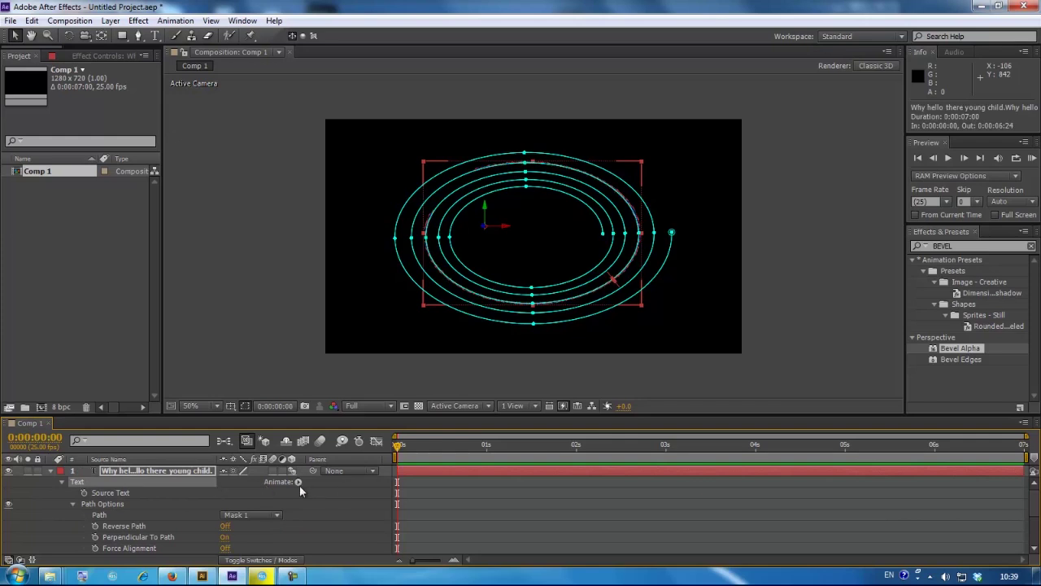
pyautogui.click(298, 481)
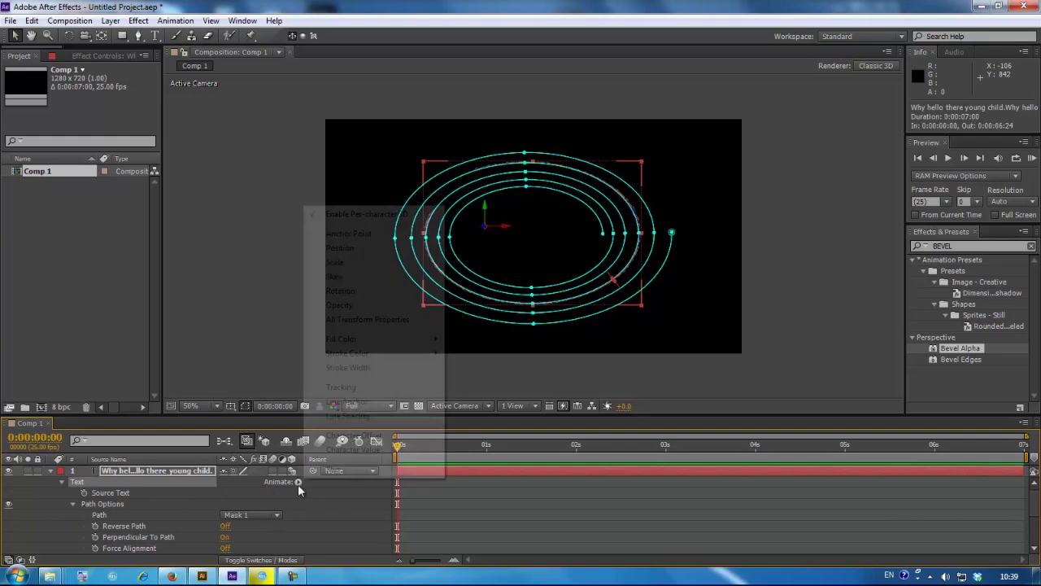
pyautogui.click(353, 252)
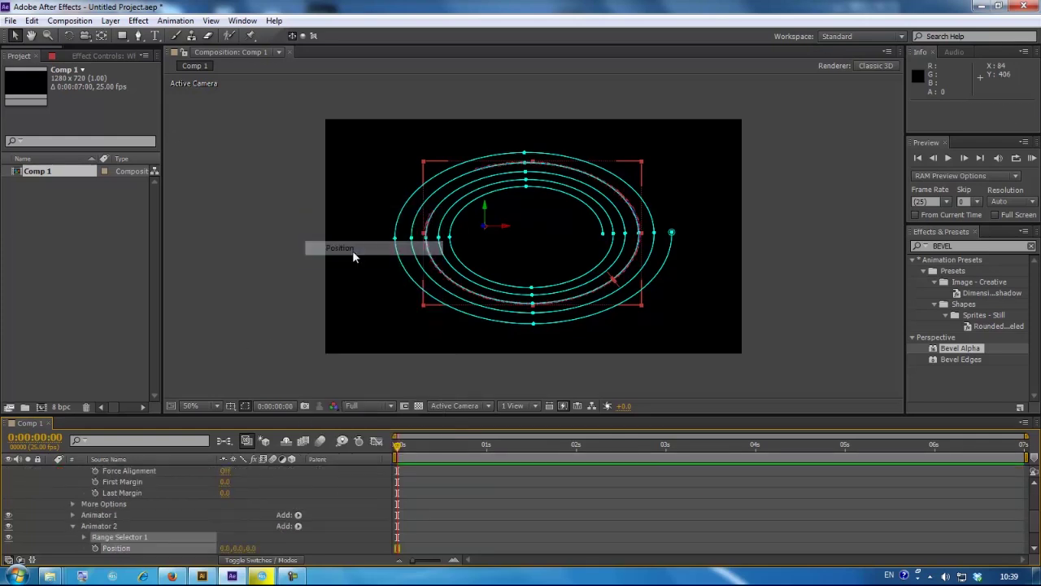
pyautogui.click(251, 548)
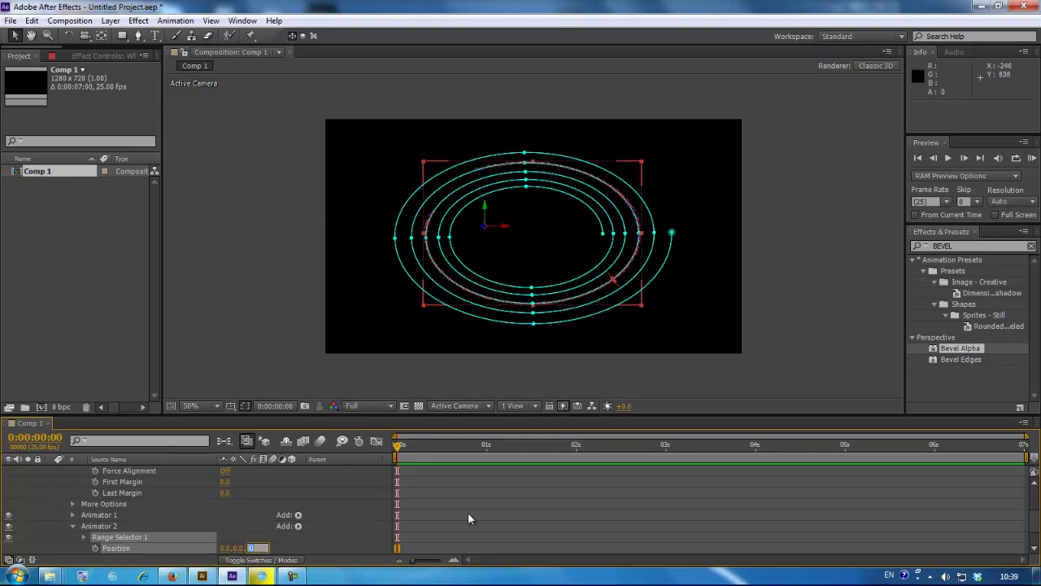
pyautogui.write('-300')
pyautogui.press('Return')
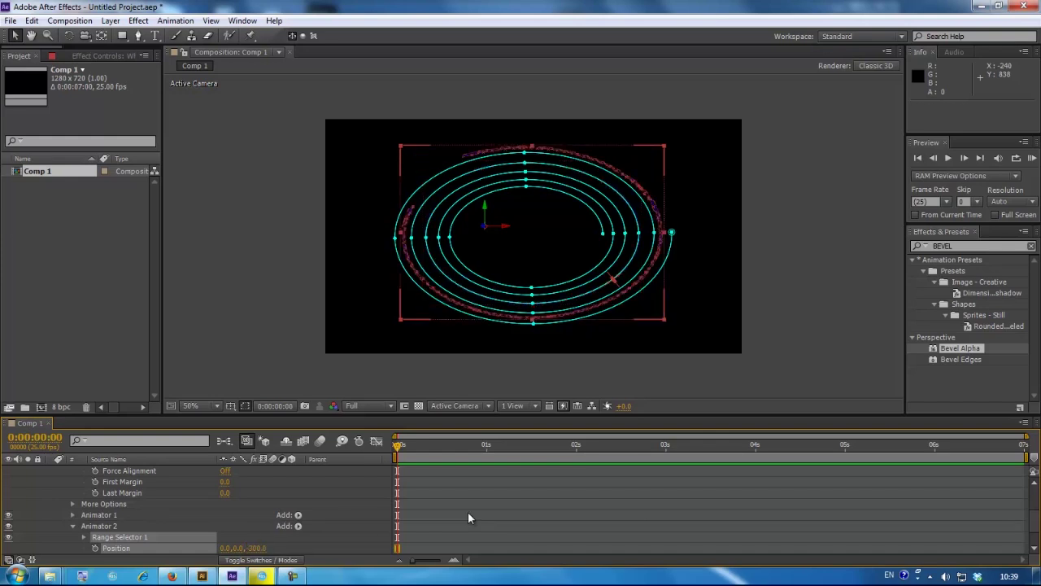
pyautogui.scroll(-3, 309, 521)
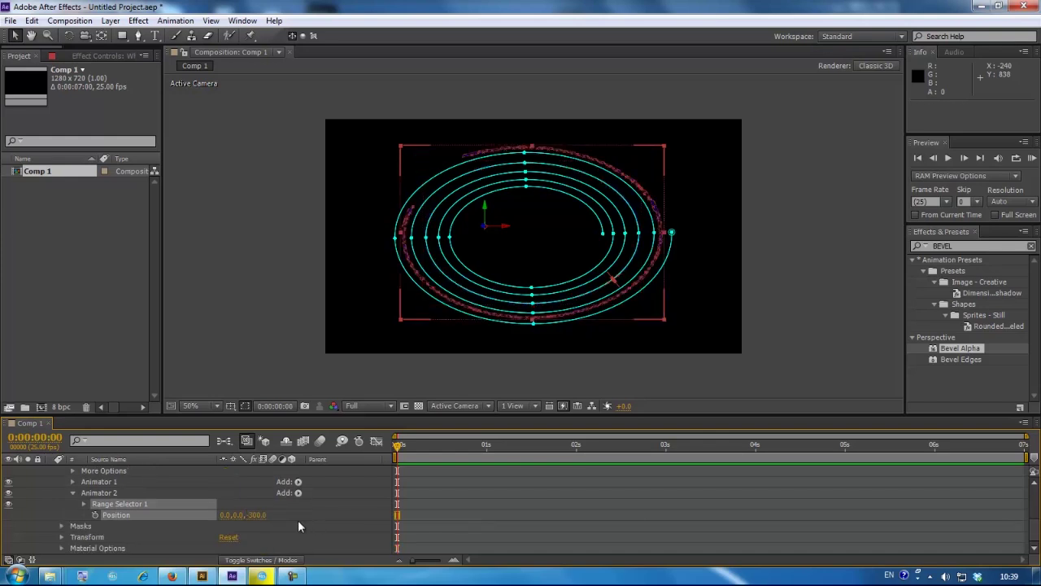
# - Set Animator 2's Range Selector 1 Advanced Shape to Ramp Up
pyautogui.click(83, 503)
pyautogui.scroll(-3, 89, 521)
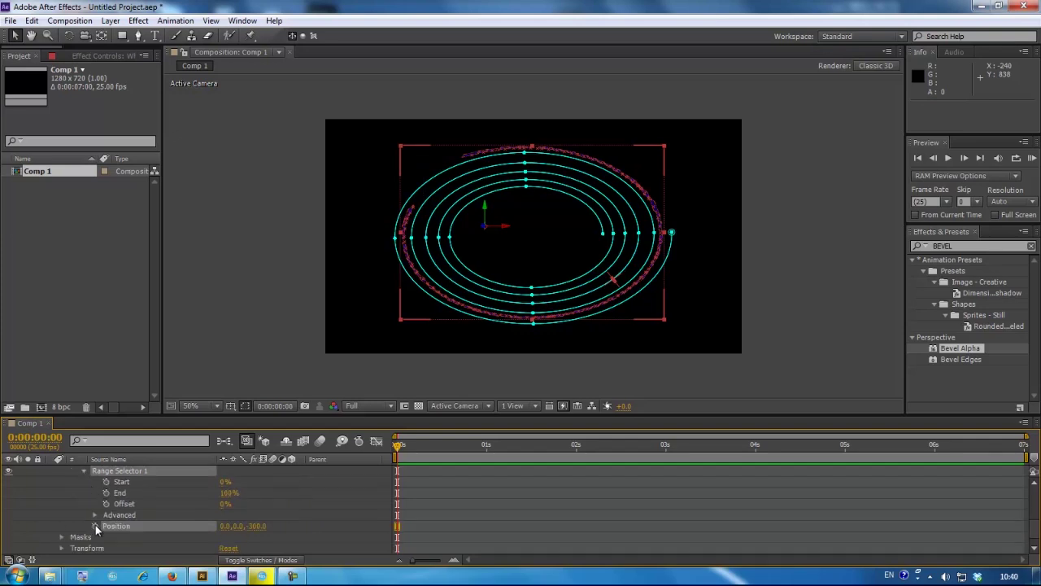
pyautogui.click(94, 514)
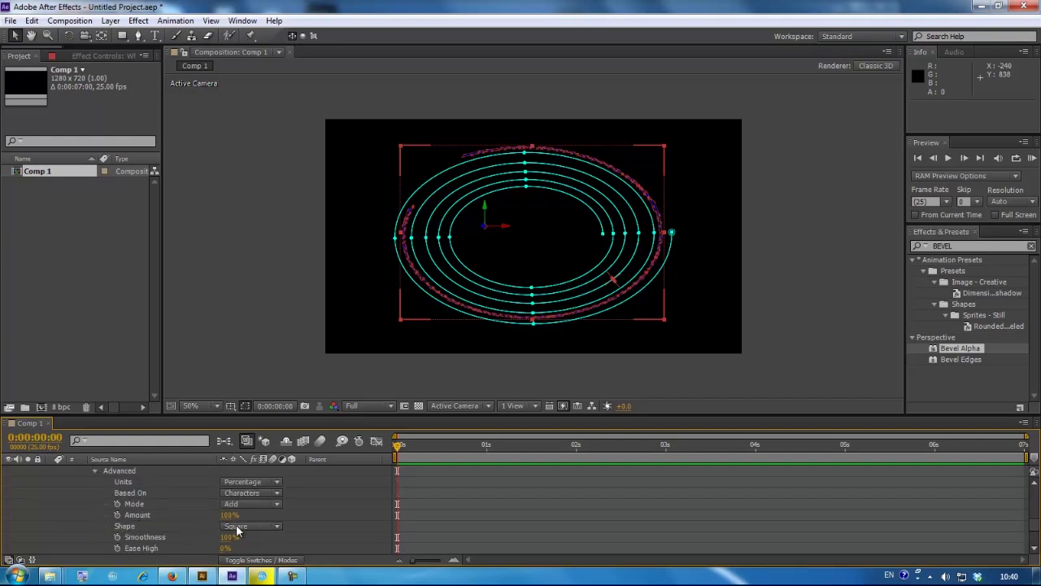
pyautogui.click(264, 525)
pyautogui.click(262, 457)
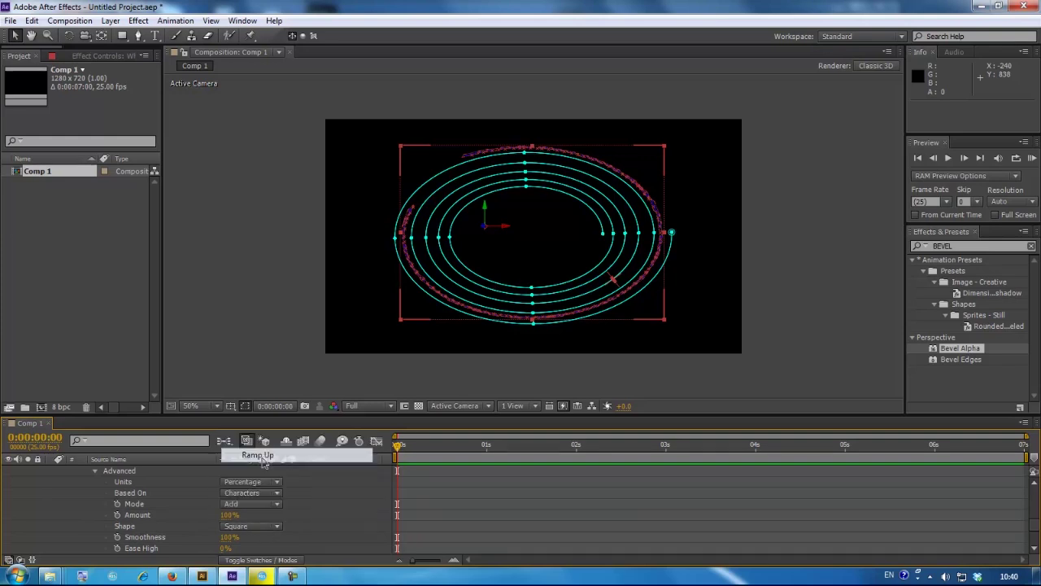
pyautogui.click(93, 471)
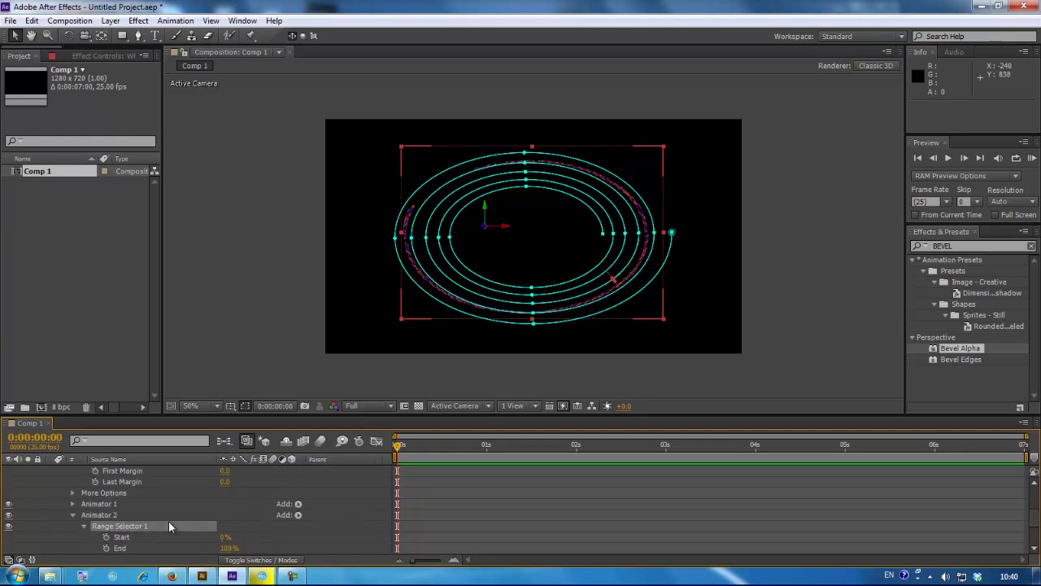
pyautogui.scroll(-2, 169, 525)
pyautogui.scroll(4, 170, 525)
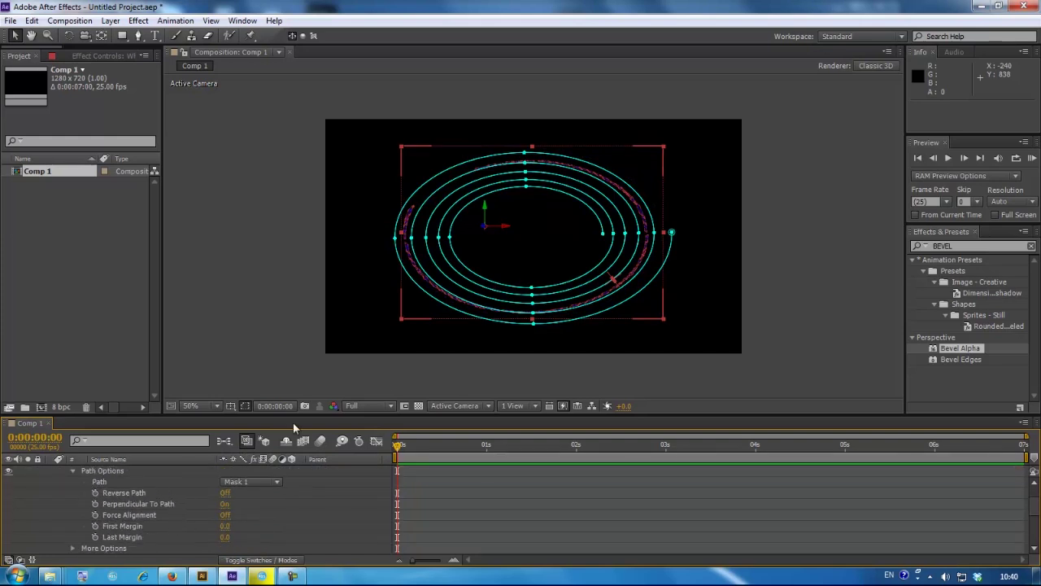
# - Switch the viewer to Custom View 1 and orbit it to see the spiral from the side
pyautogui.click(440, 406)
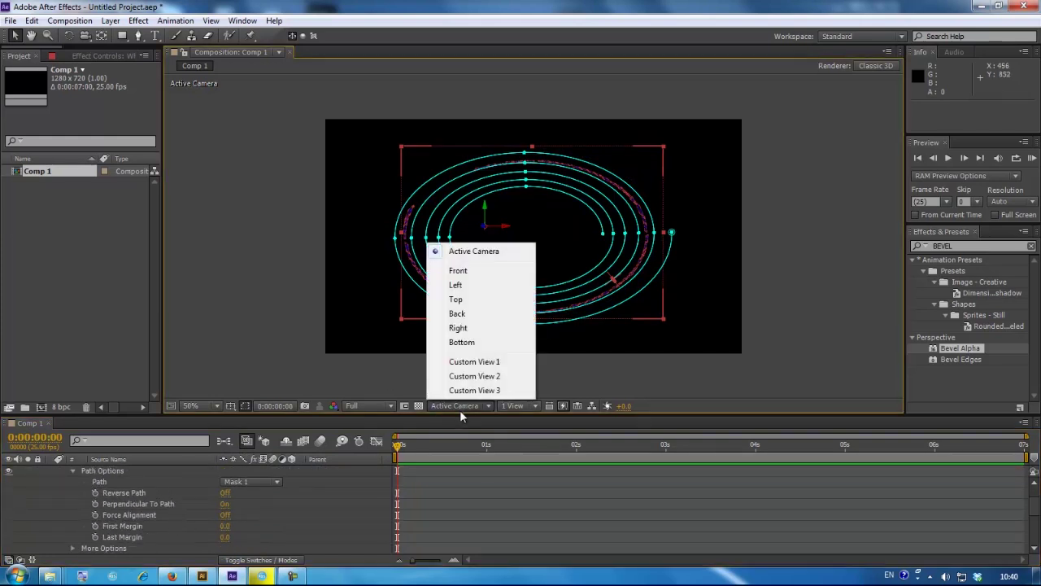
pyautogui.click(460, 360)
pyautogui.press('c')
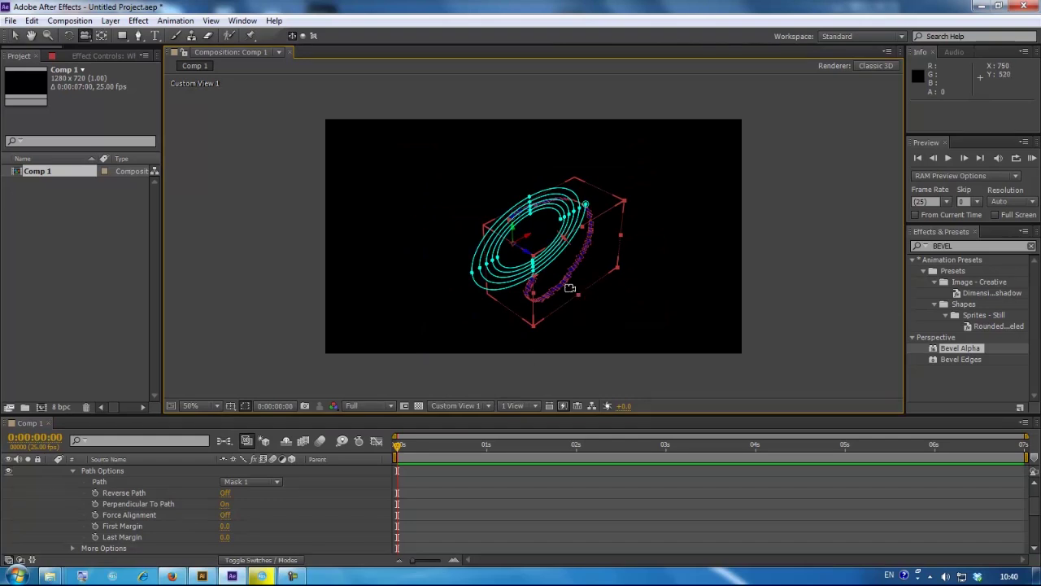
pyautogui.moveTo(567, 286); pyautogui.dragTo(521, 219)
pyautogui.scroll(2, 520, 221)
pyautogui.scroll(-1, 521, 223)
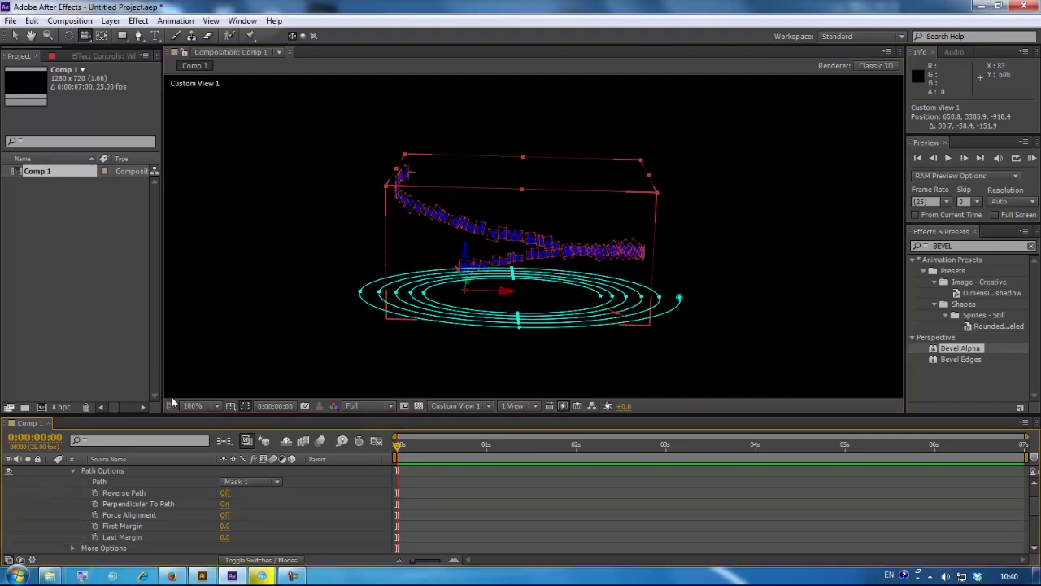
# - Turn off Perpendicular To Path and select the text layer
pyautogui.click(114, 525)
pyautogui.scroll(2, 92, 527)
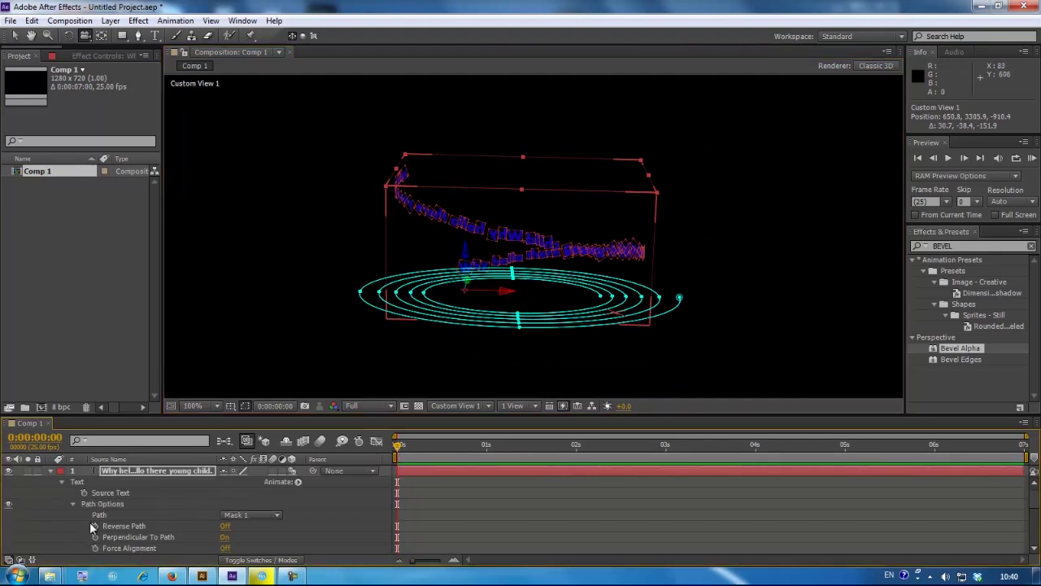
pyautogui.doubleClick(117, 472)
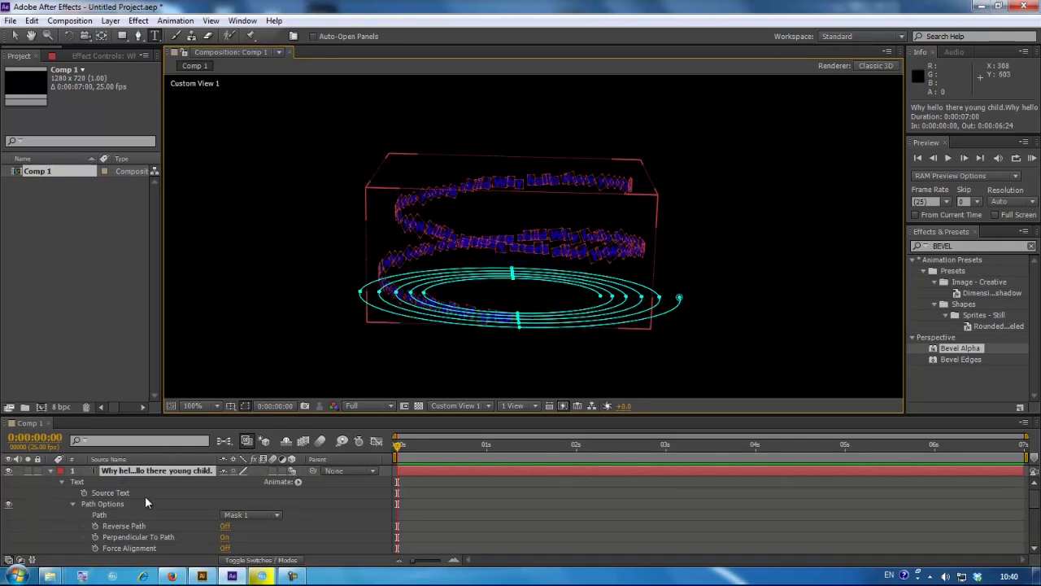
# - Test sliding the text along the spiral by scrubbing First Margin, then undo the trial changes
pyautogui.click(149, 475)
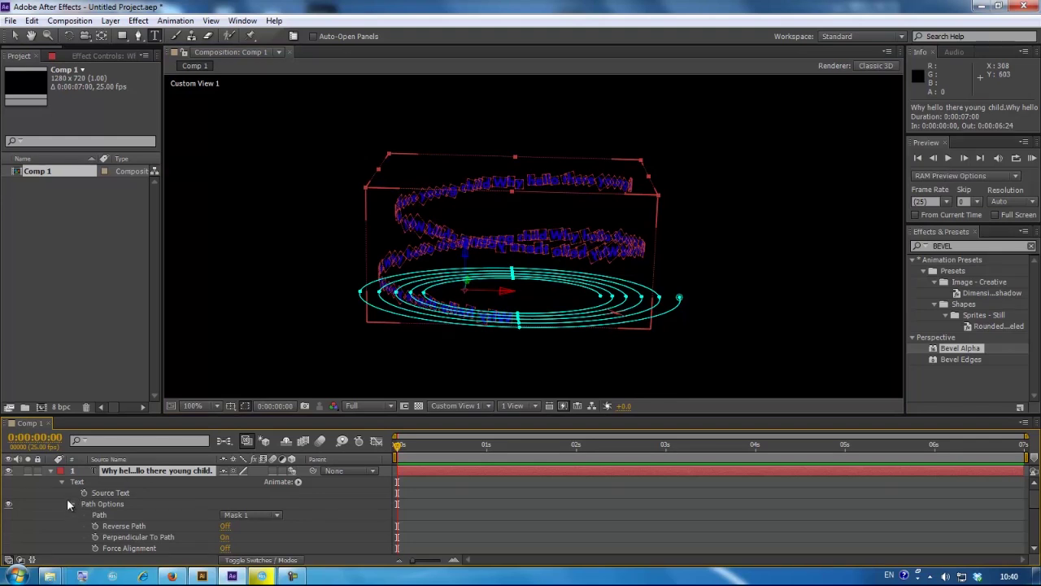
pyautogui.scroll(-1, 128, 529)
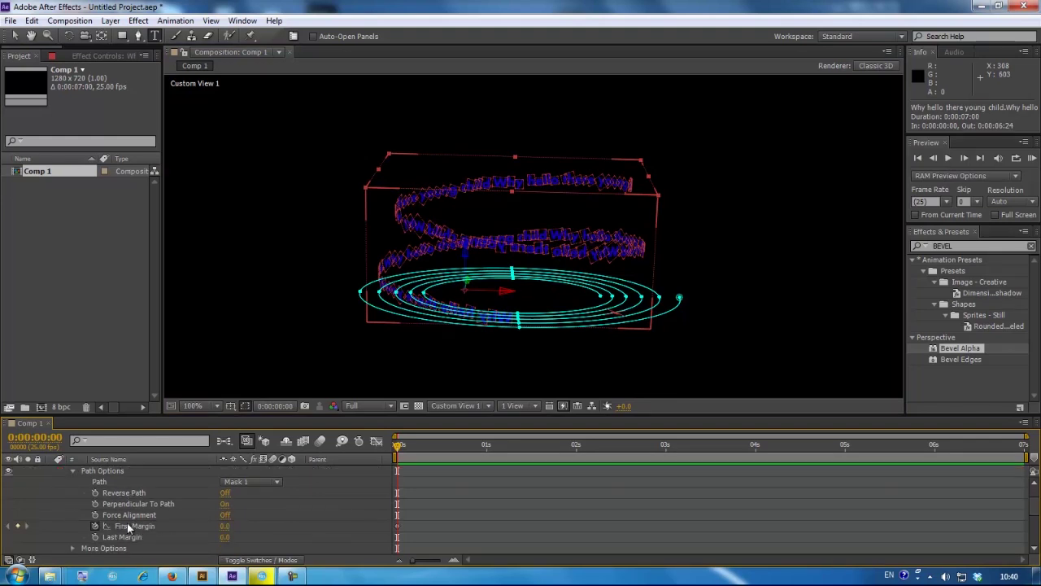
pyautogui.moveTo(224, 526); pyautogui.dragTo(27, 559)
pyautogui.hotkey('ctrl', 'z')
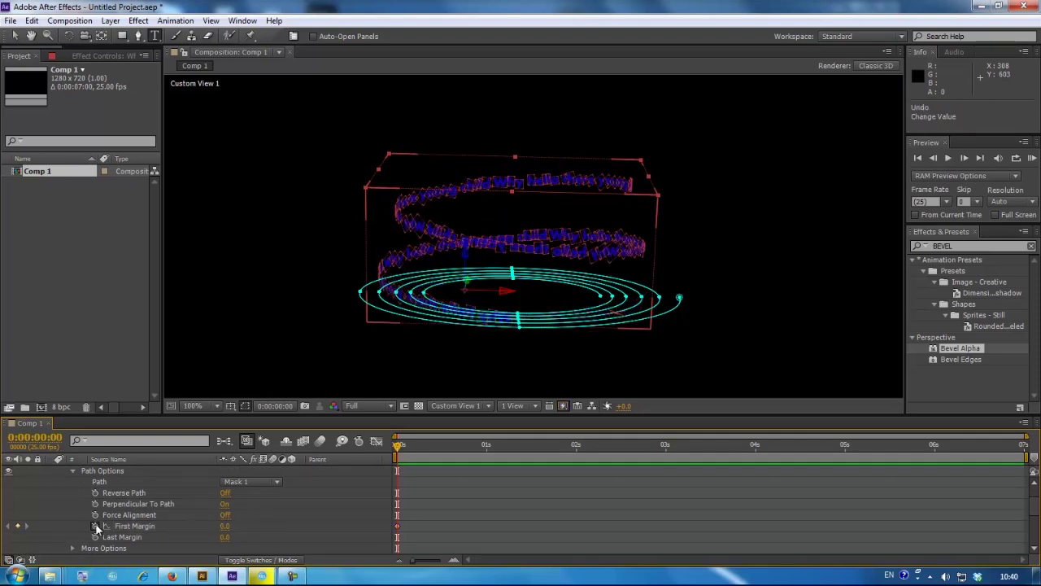
pyautogui.click(95, 526)
pyautogui.moveTo(196, 530); pyautogui.dragTo(126, 550)
pyautogui.hotkey('ctrl', 'z')
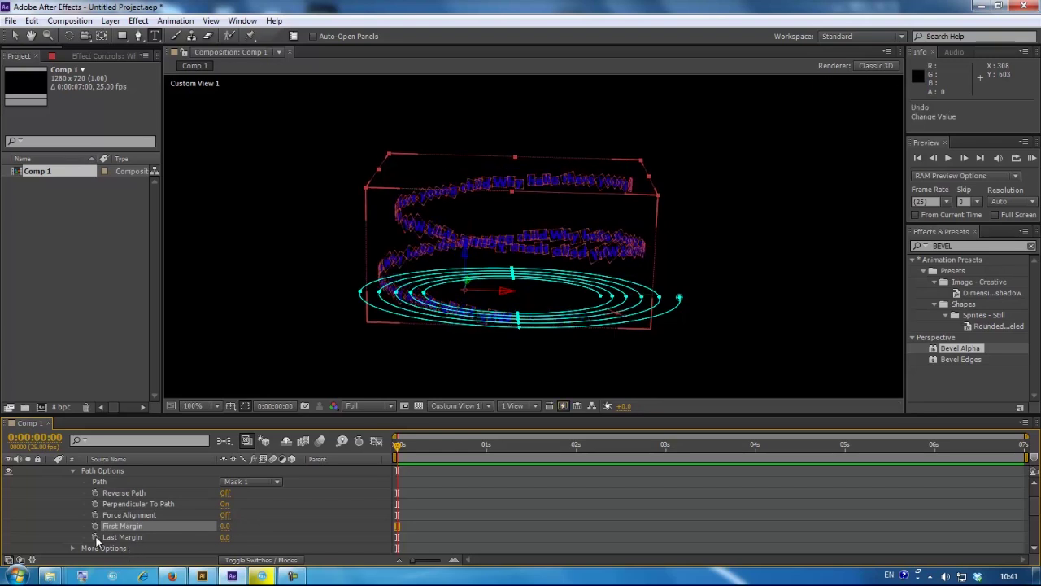
# - Keyframe First Margin from 0.0 at 0s to -700.0 at 3s, end the work area there, and RAM preview
pyautogui.click(95, 527)
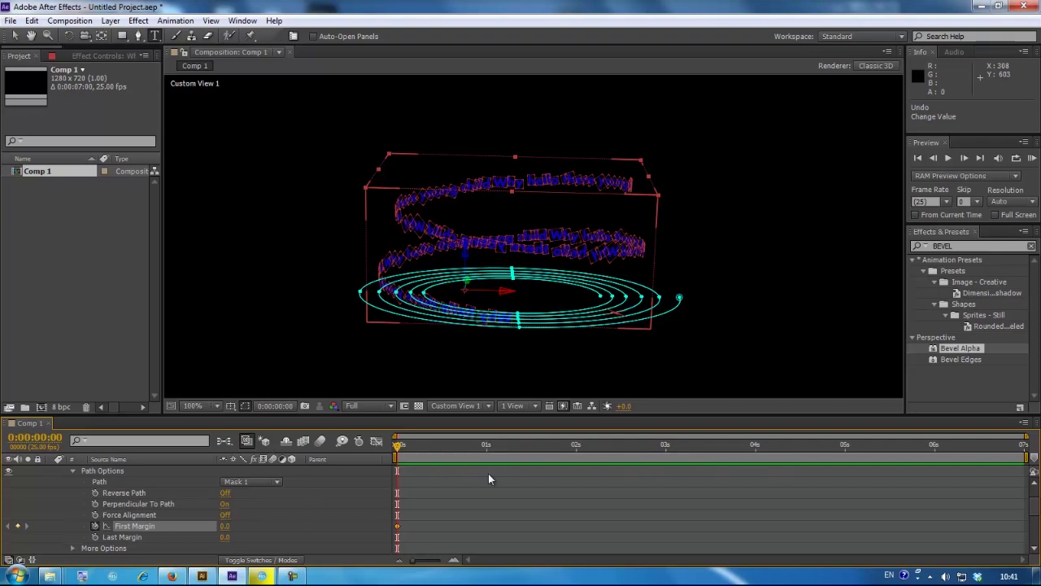
pyautogui.click(665, 450)
pyautogui.click(230, 525)
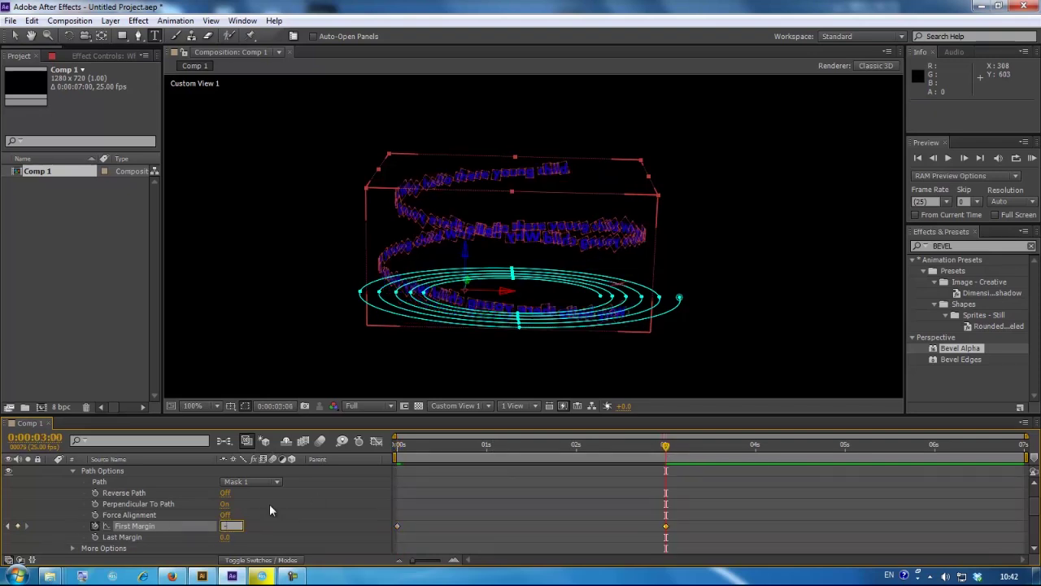
pyautogui.write('-700')
pyautogui.press('Return')
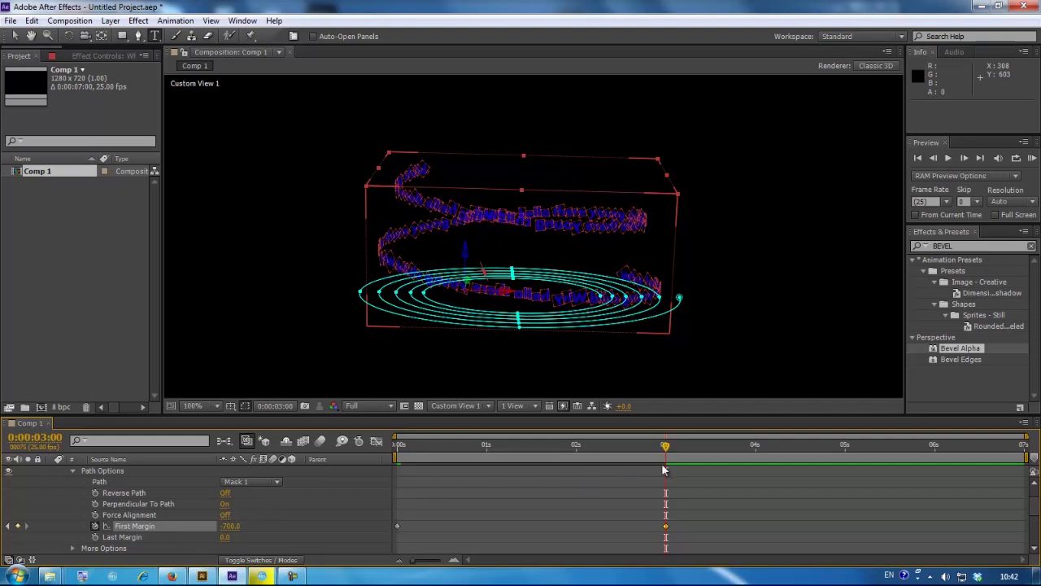
pyautogui.press('n')
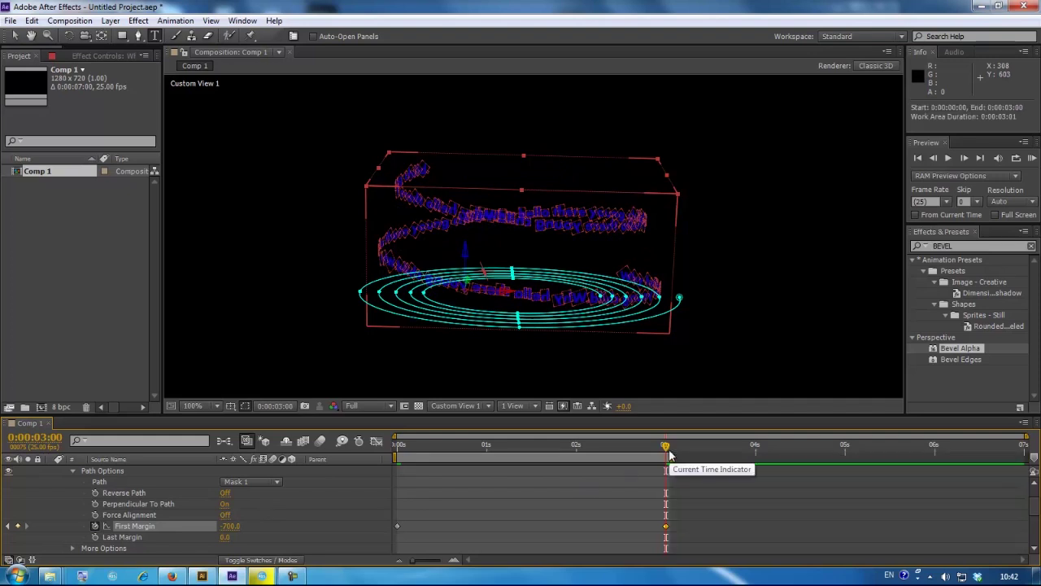
pyautogui.press('KP_0')
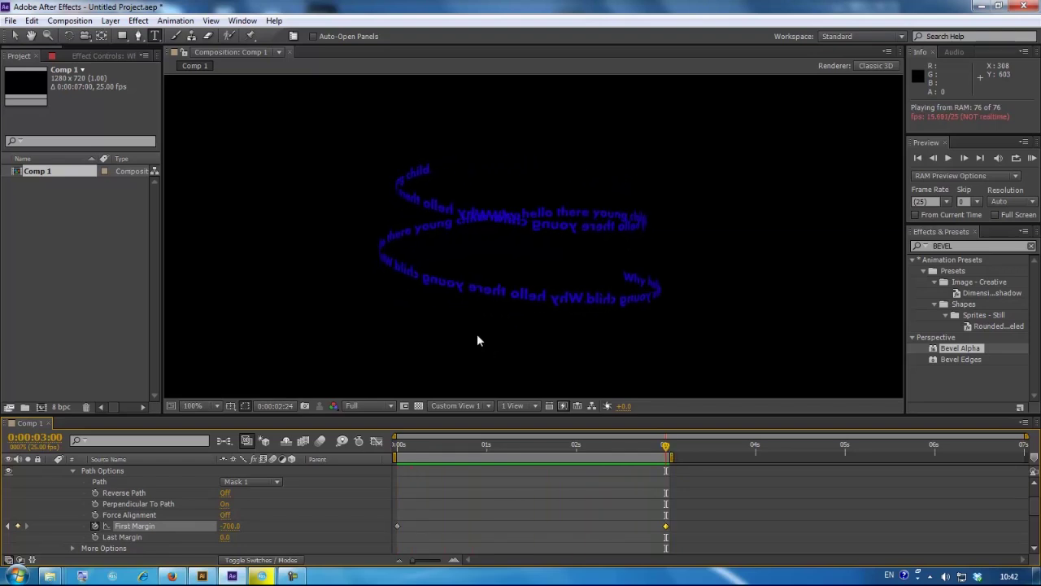
# - Stop the preview at frame 14, where First Margin reads -130.7, selecting the text layer
pyautogui.click(460, 250)
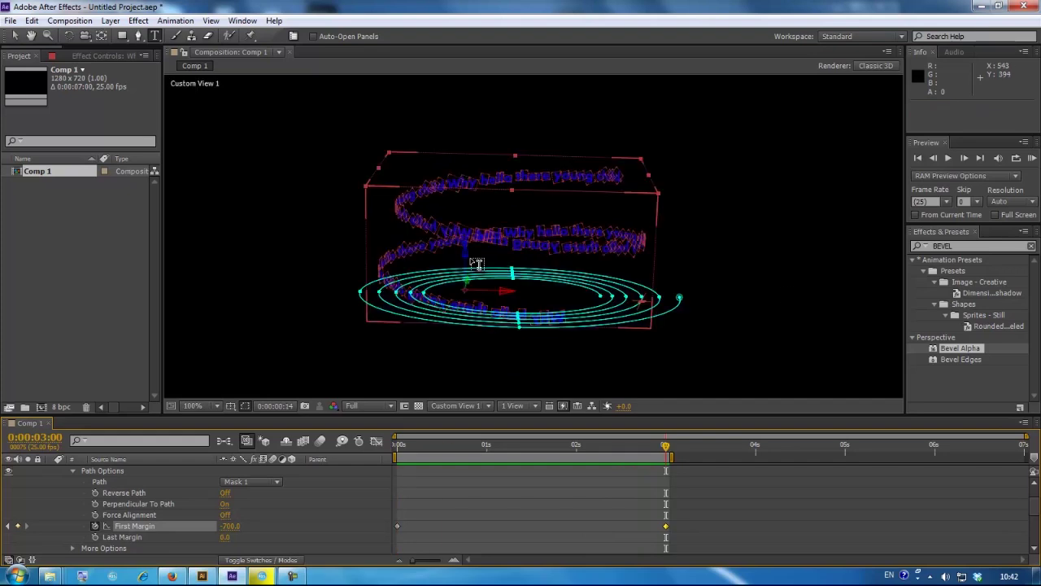
# - Apply Bevel Alpha from Perspective to the helix text, giving Edge Thickness 2.00 and Light Intensity 0.40
pyautogui.doubleClick(959, 350)
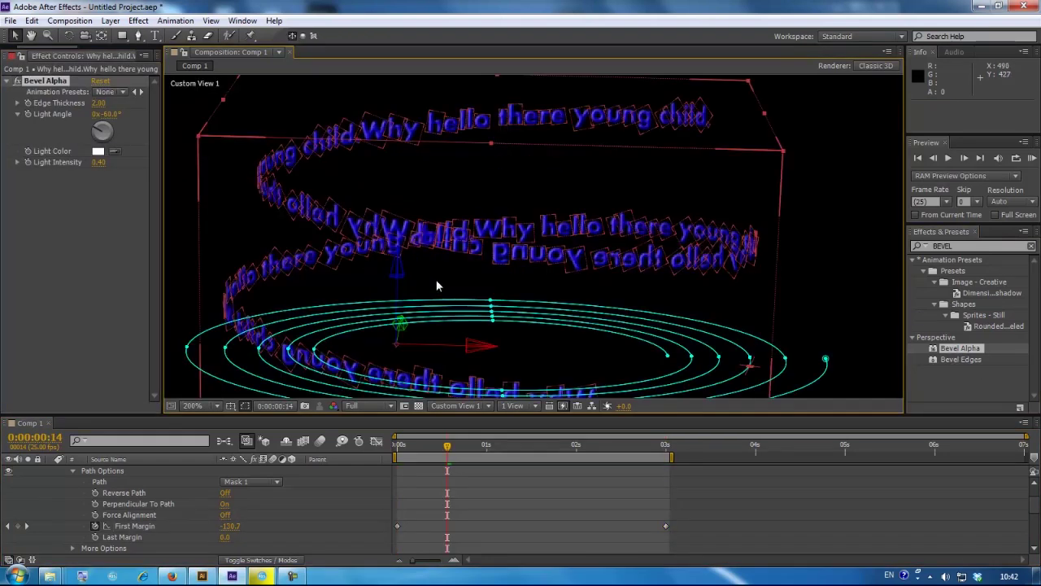